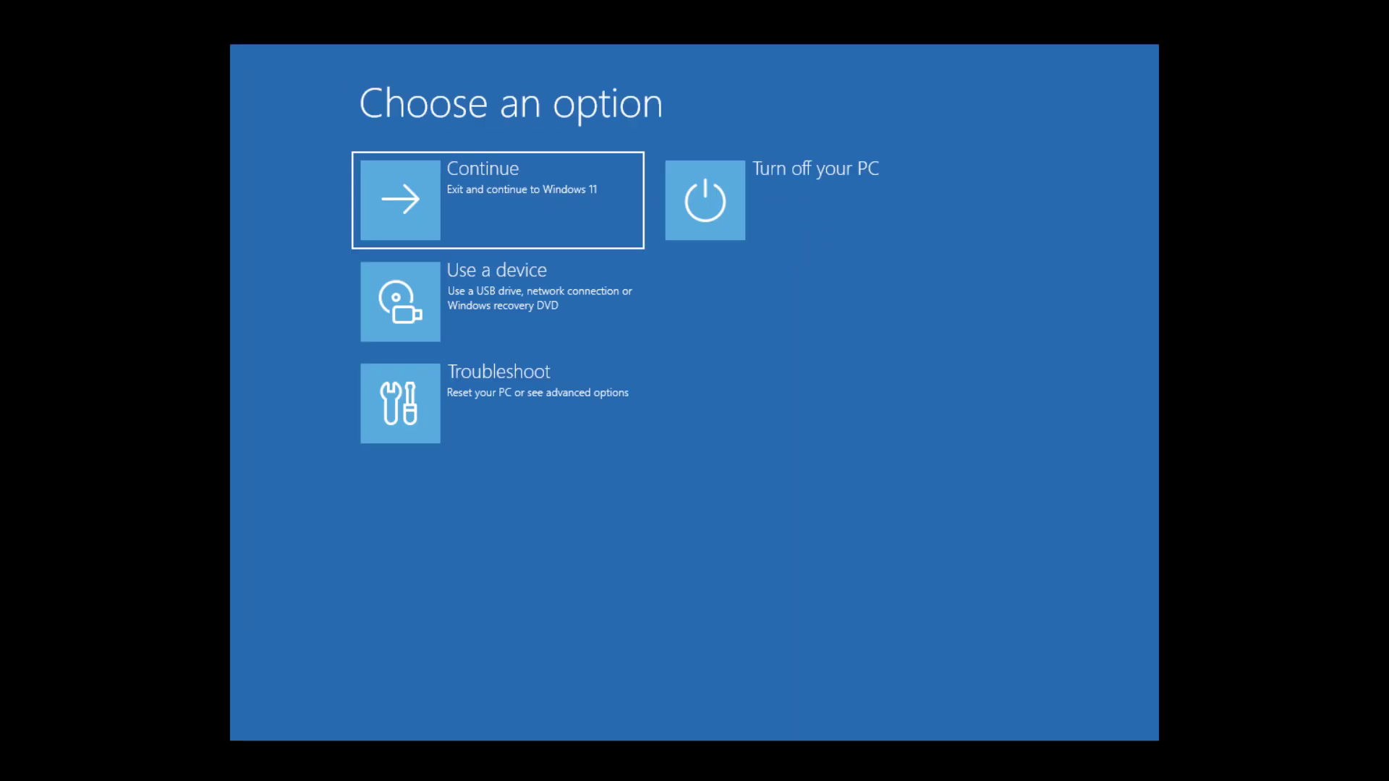
From a recovery Command Prompt, run mbr2gpt /validate and mbr2gpt /convert; both fail on disk 0
click(397, 377)
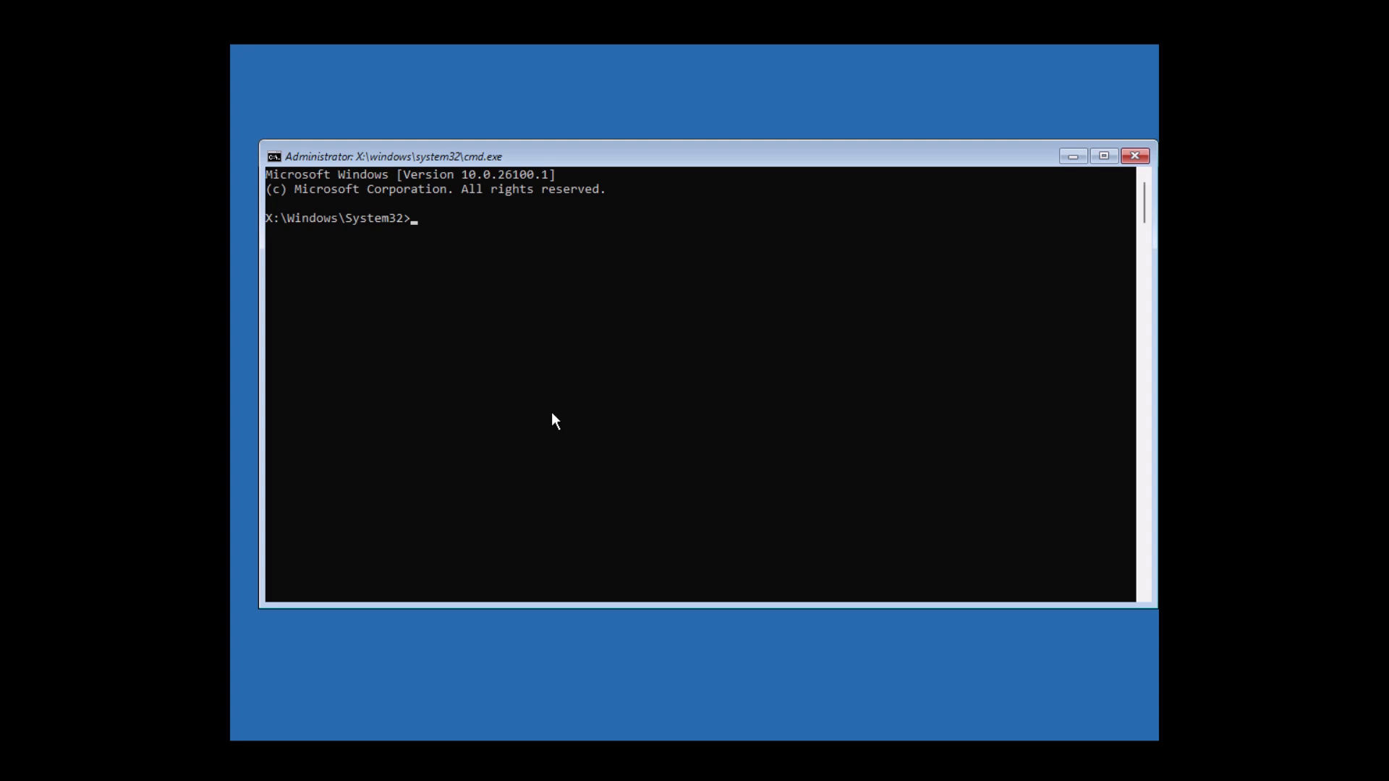
text(mbr2gpt /validate)
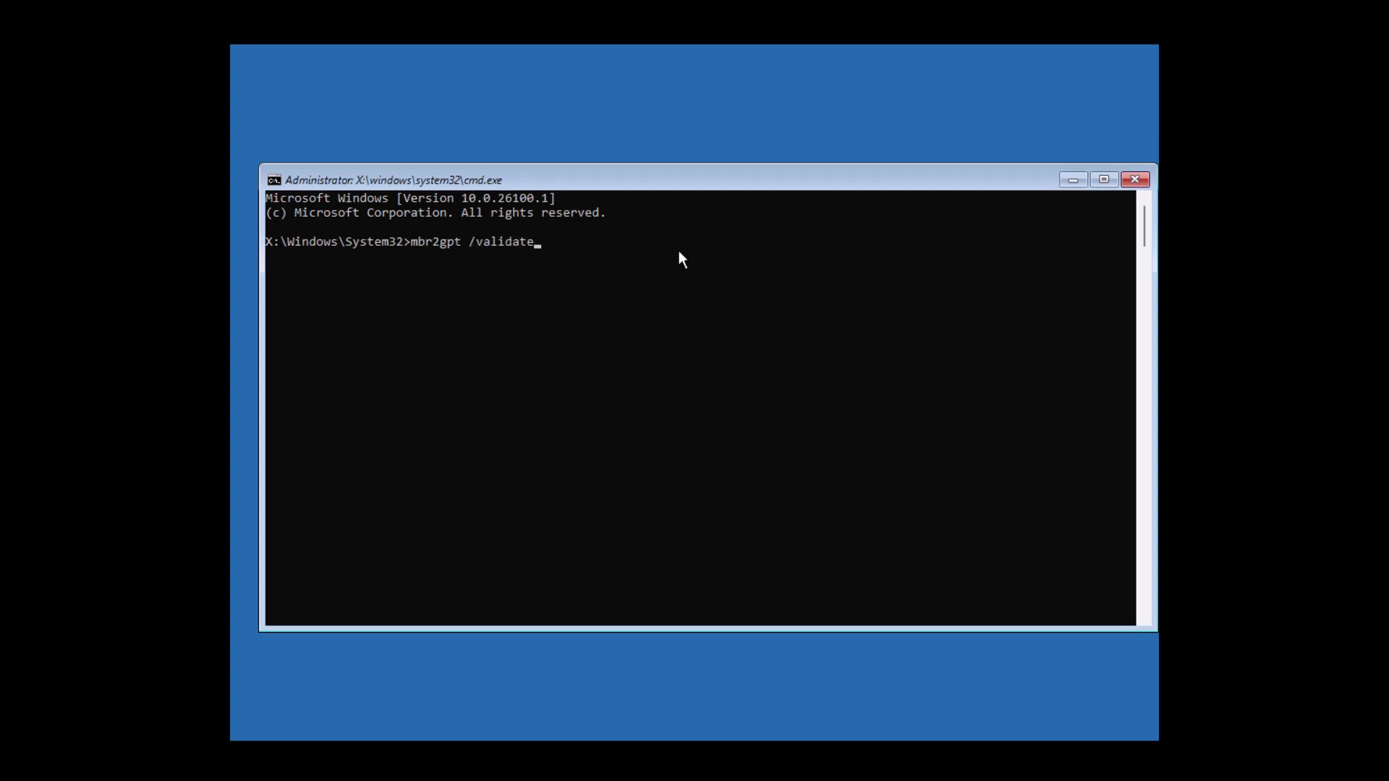
key(Return)
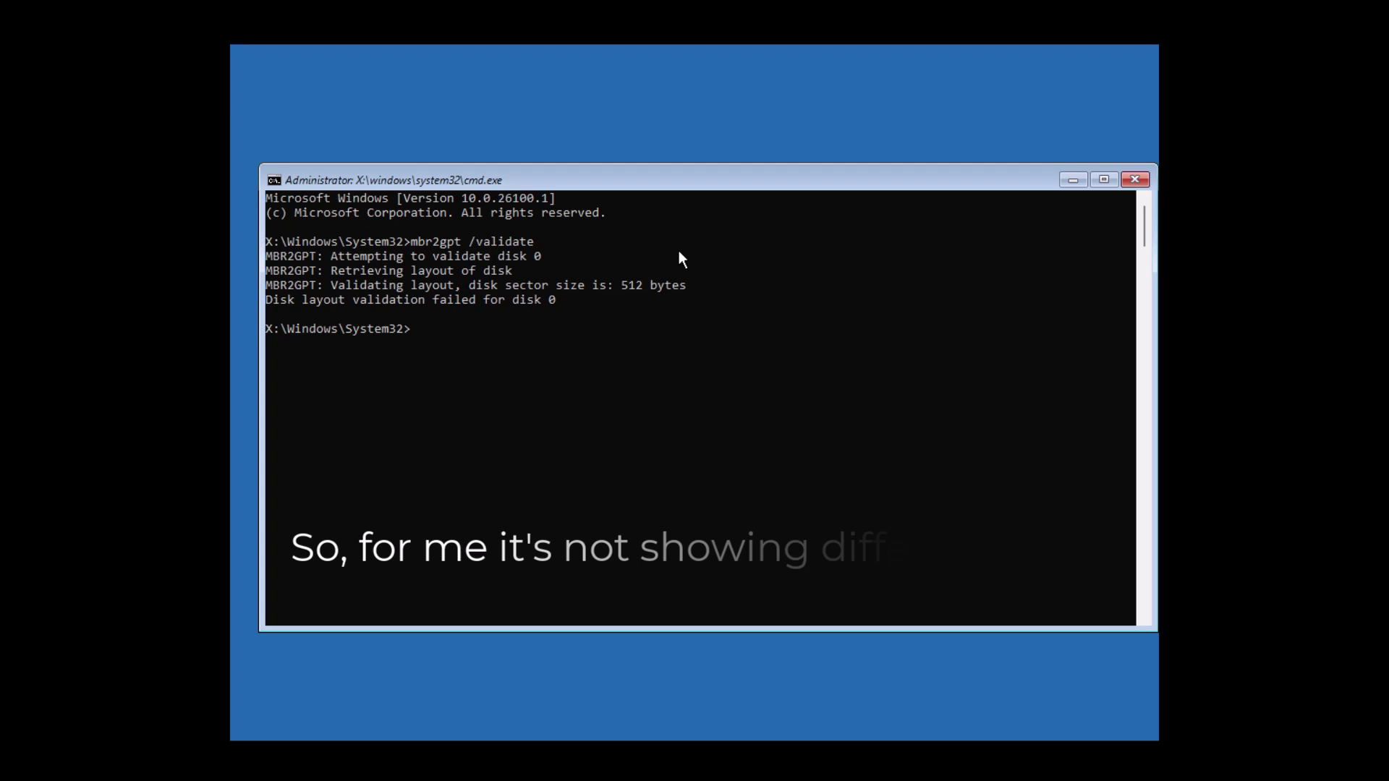
text(mbr2)
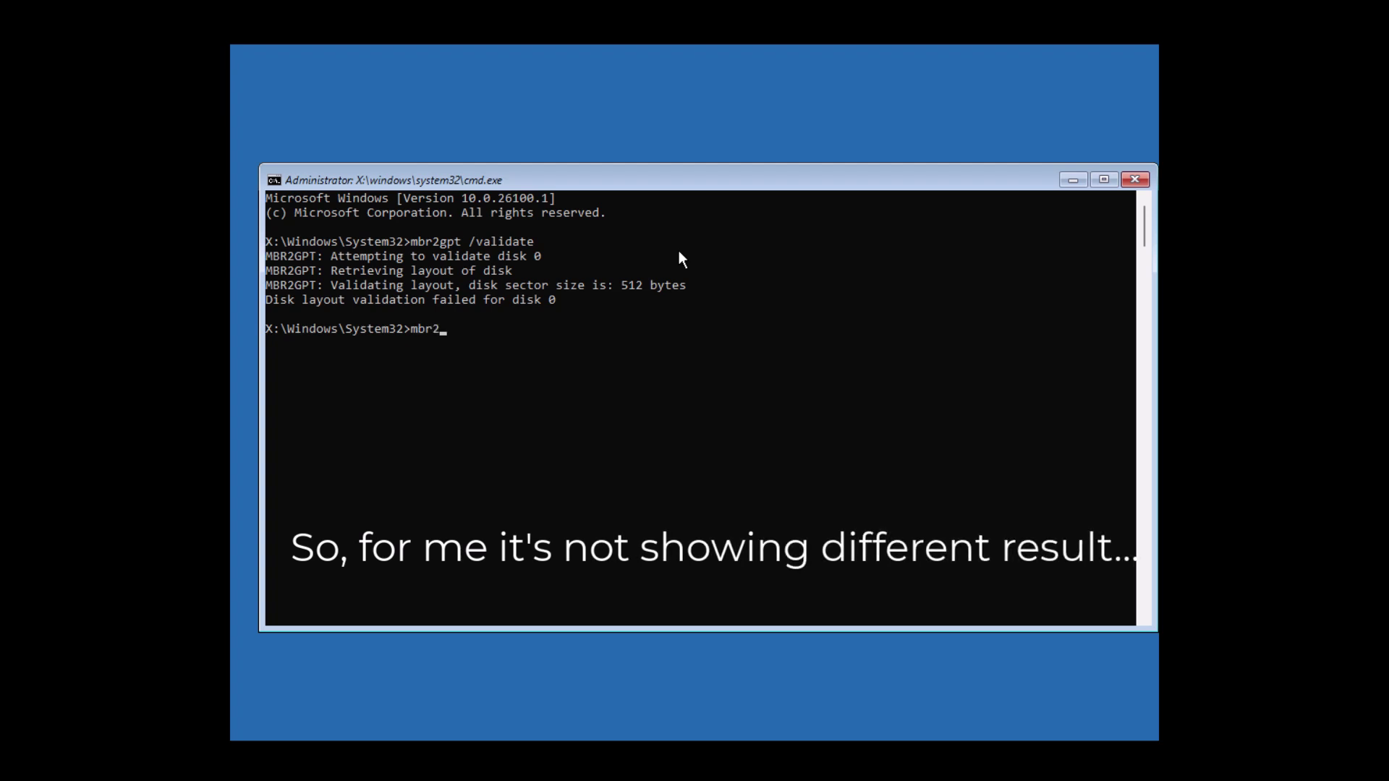
text(gpt /convert)
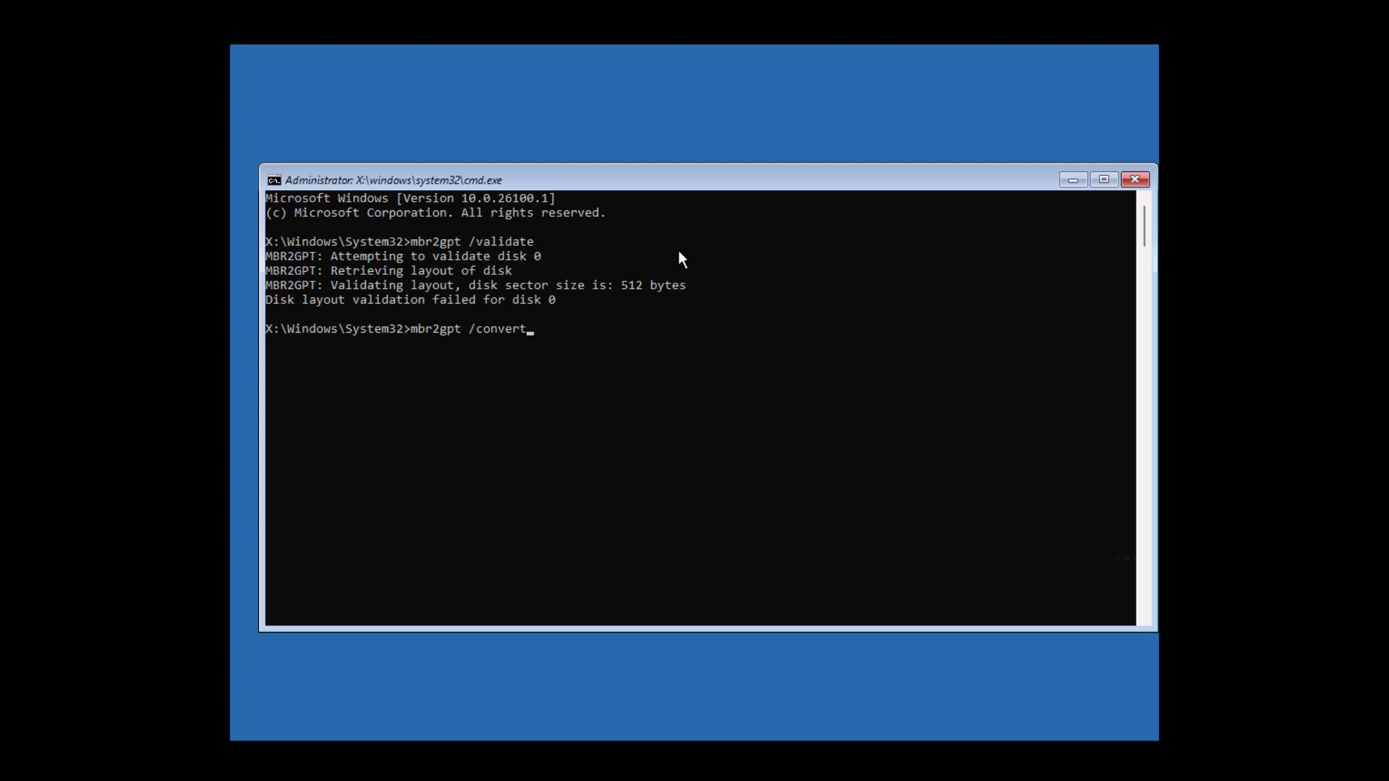
key(Return)
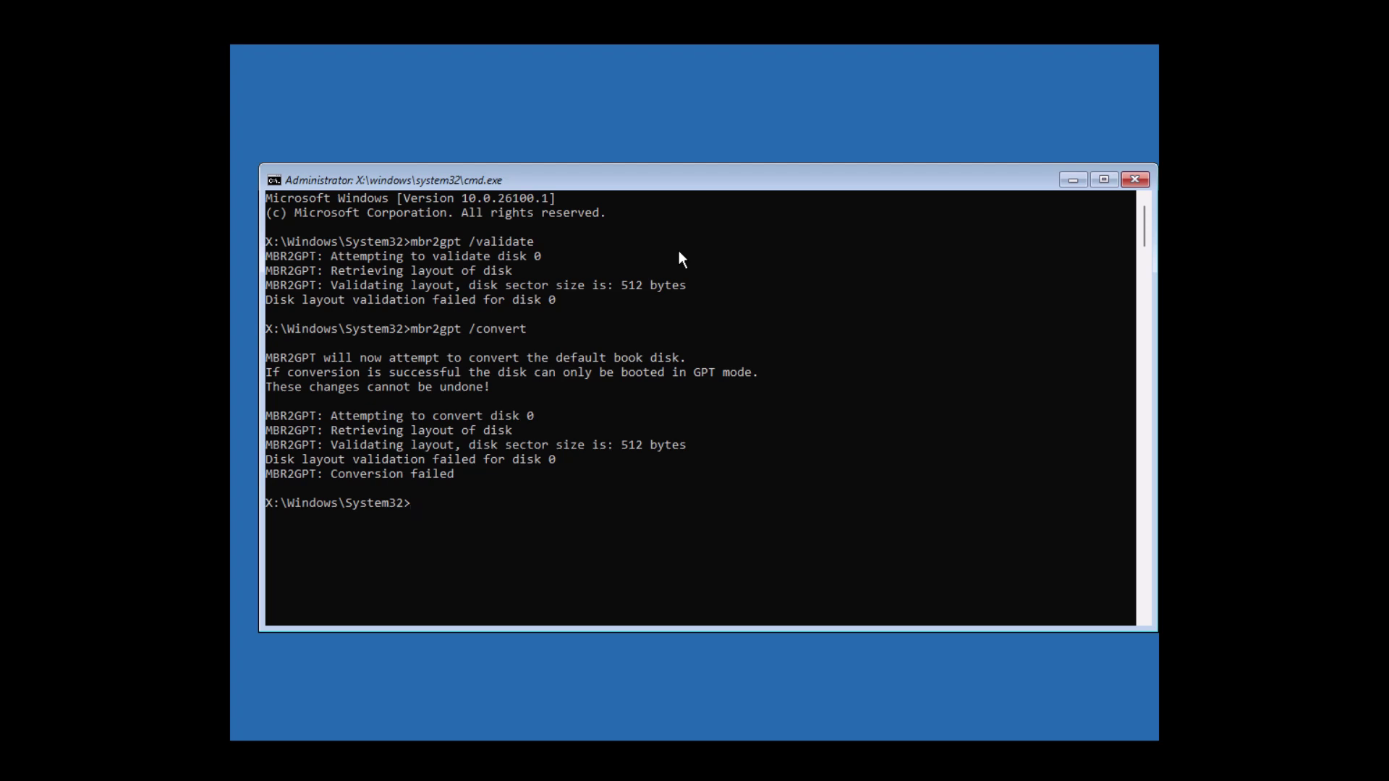
Close Command Prompt and restart into UEFI Firmware Settings from Troubleshoot > Advanced options
click(1135, 179)
click(489, 411)
click(466, 341)
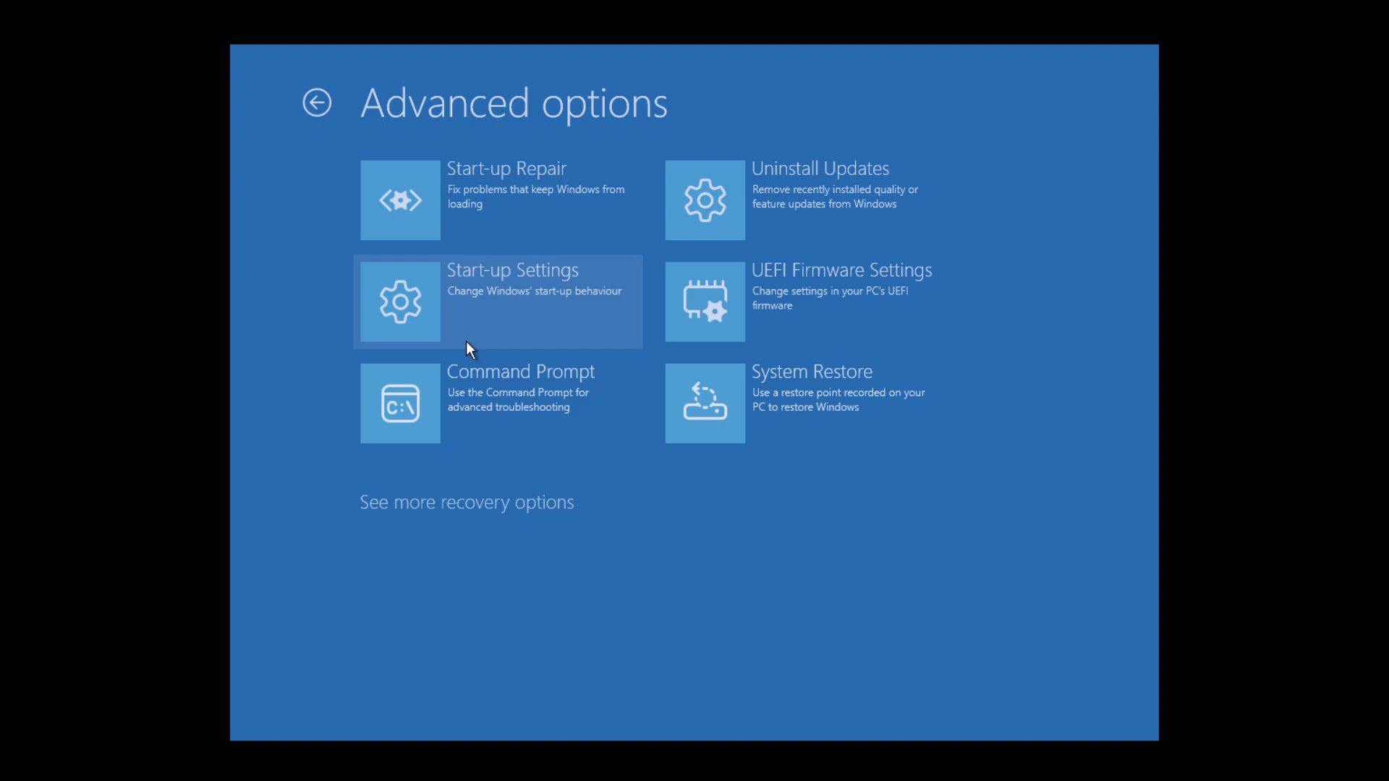
click(818, 311)
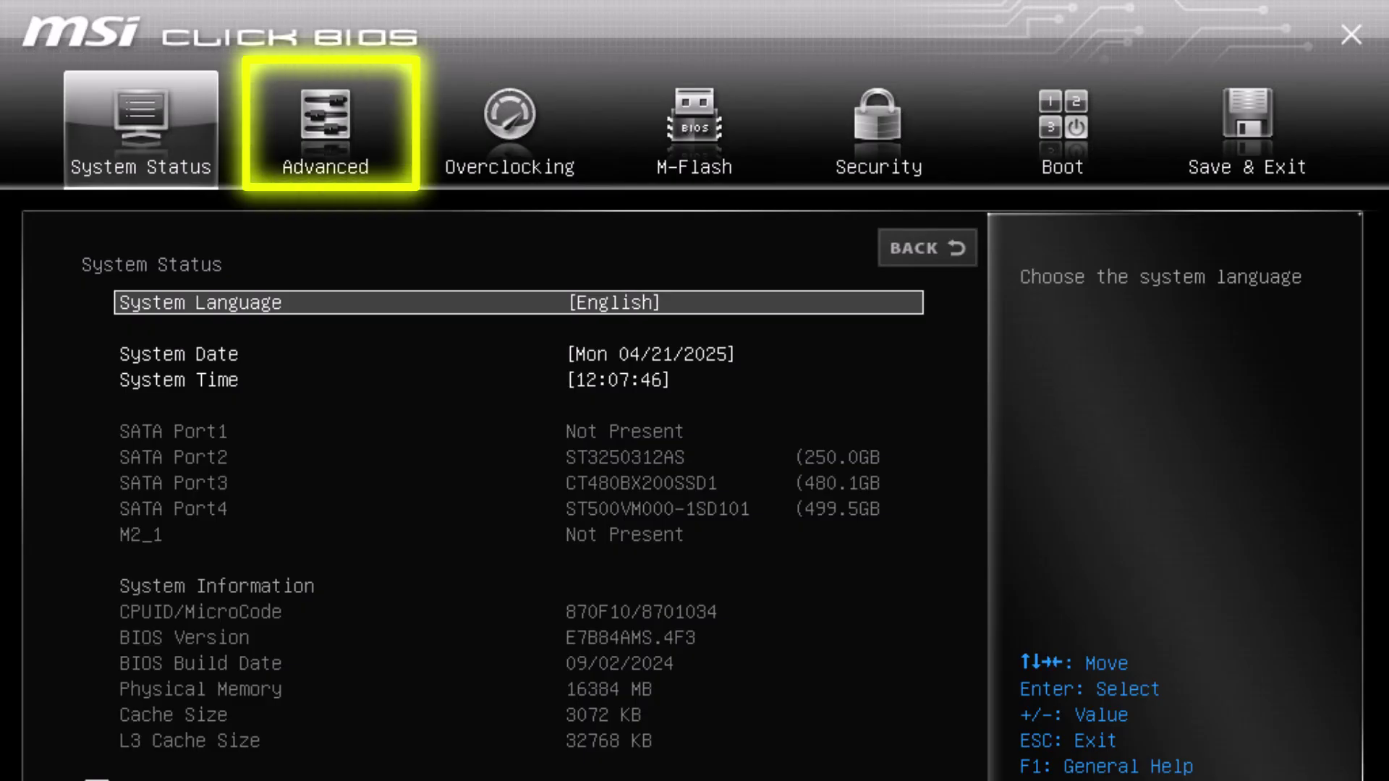
Under Advanced > Windows OS Configuration, choose UEFI for BIOS CSM/UEFI Mode
key(Right)
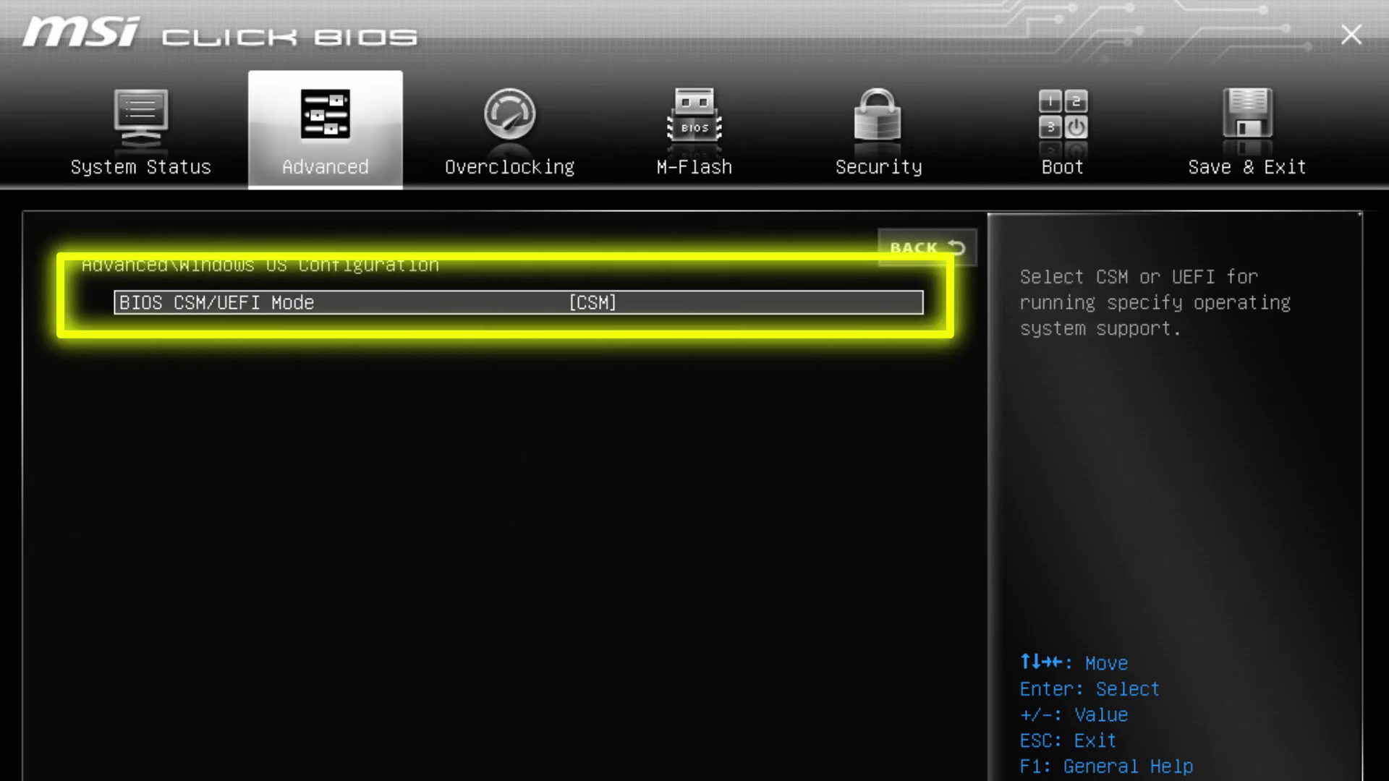
key(Return)
key(Down)
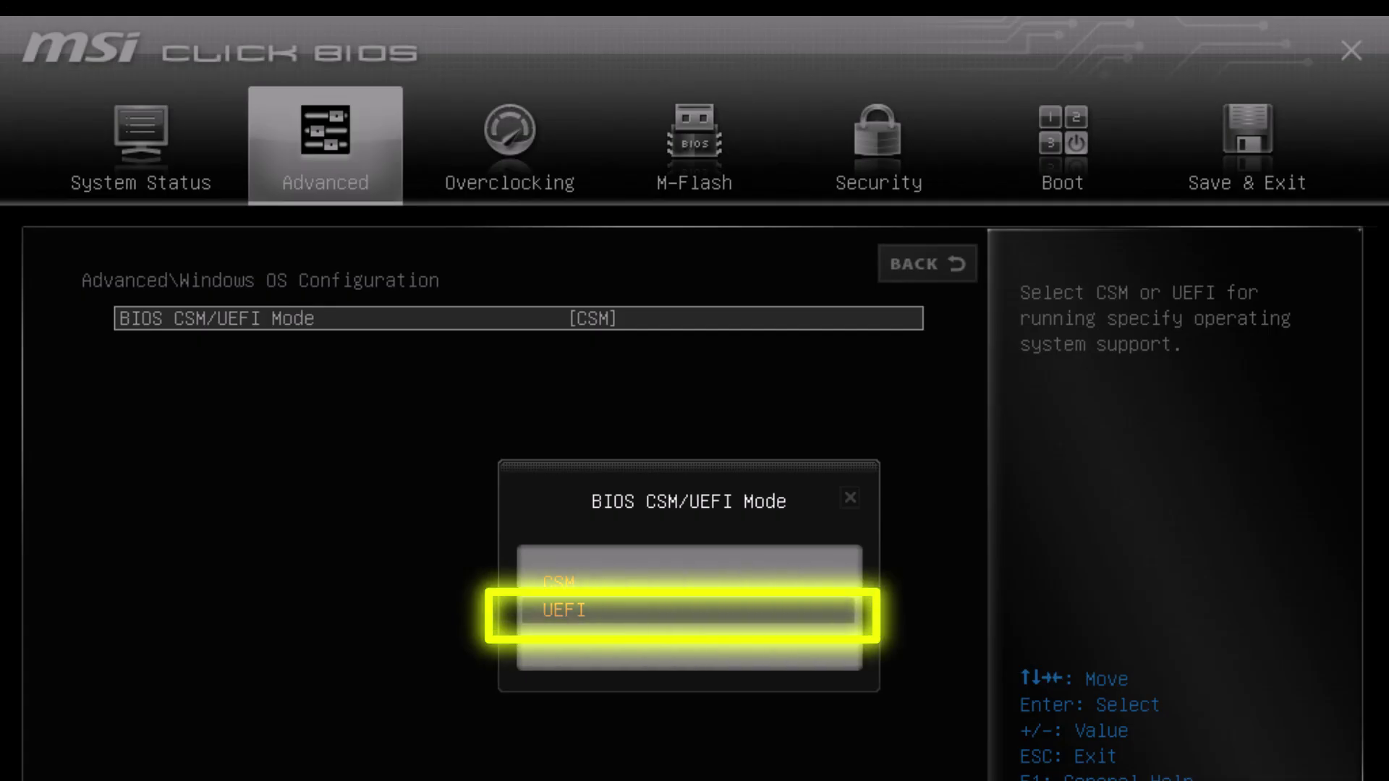
key(Return)
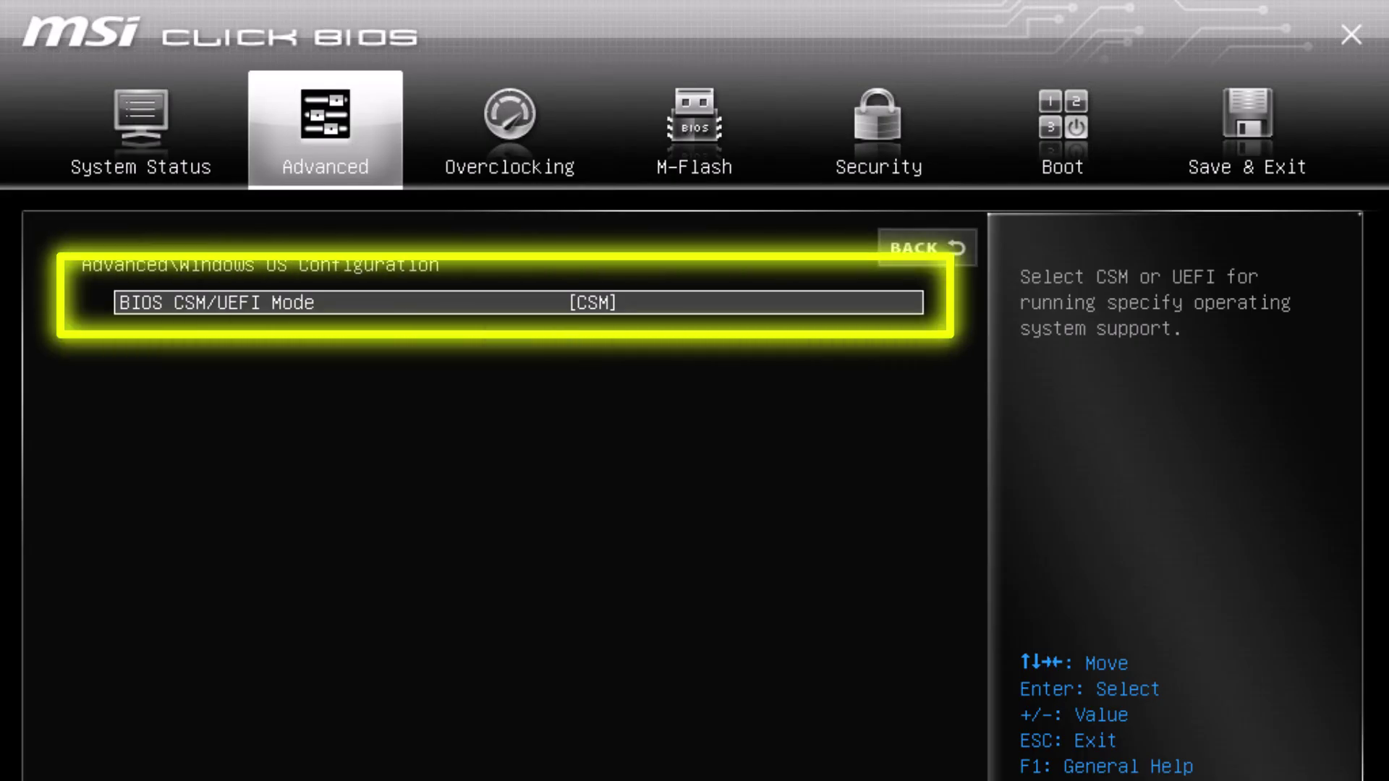
Change the BIOS CSM/UEFI Mode option from CSM to UEFI and confirm it
key(Return)
key(Down)
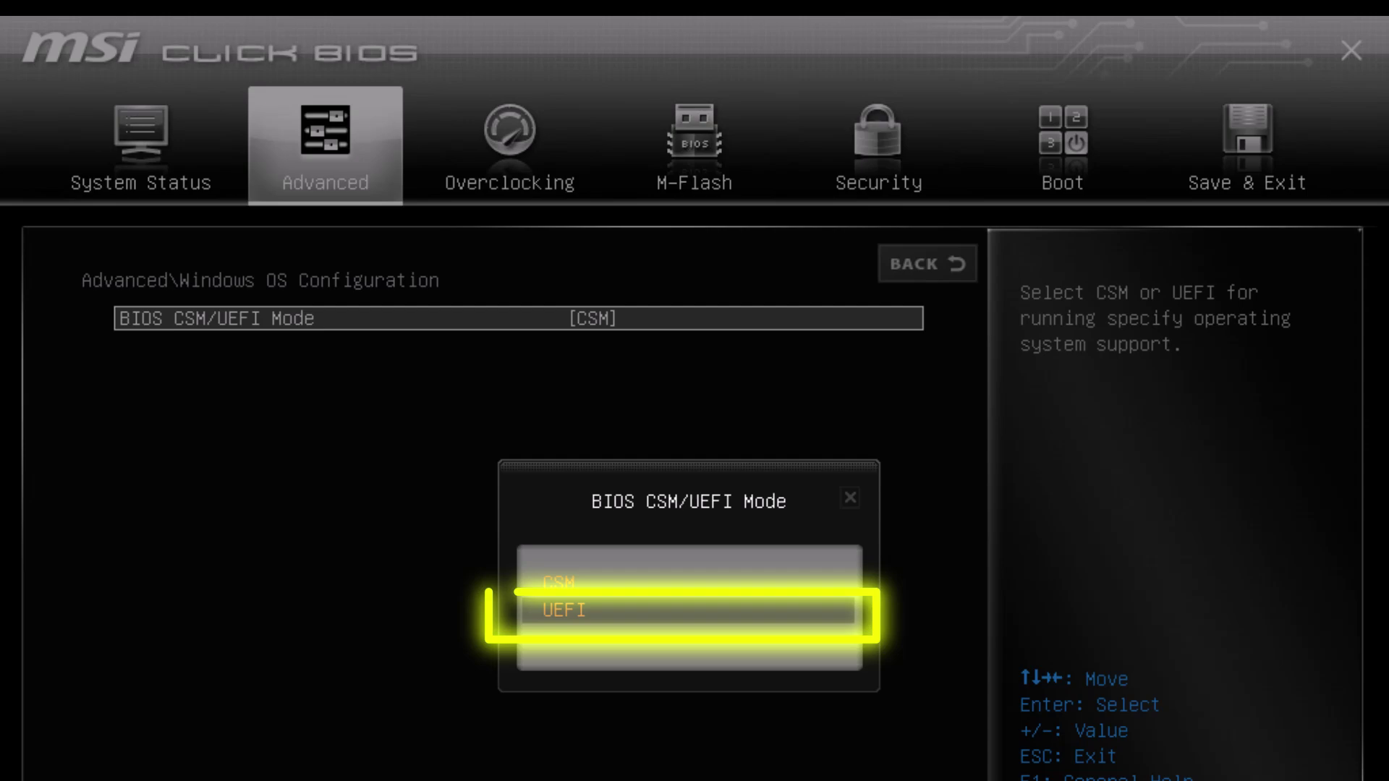
key(Return)
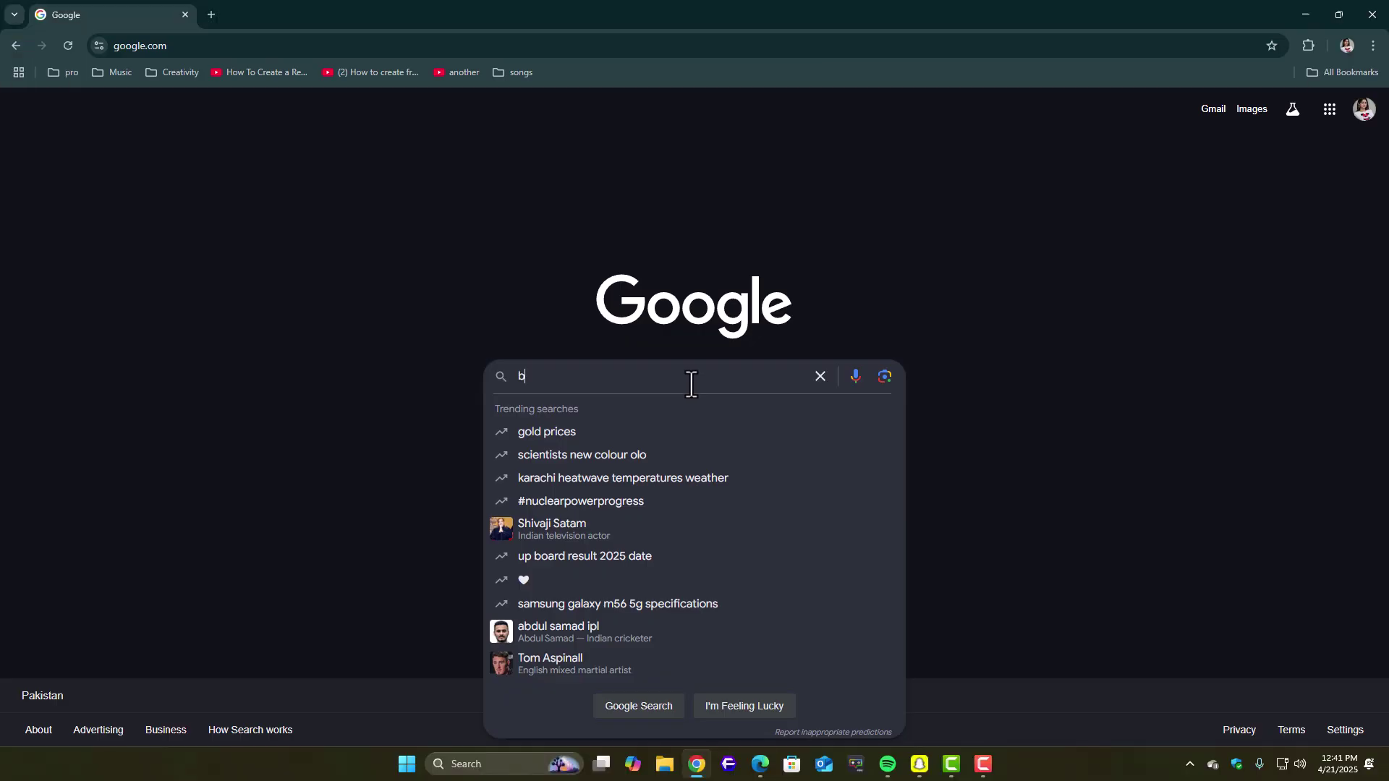
Search 'b450 m2 v2 pro' and open the MSI B450M PRO-M2 V2 BIOS support page
text(450 m2 v2 )
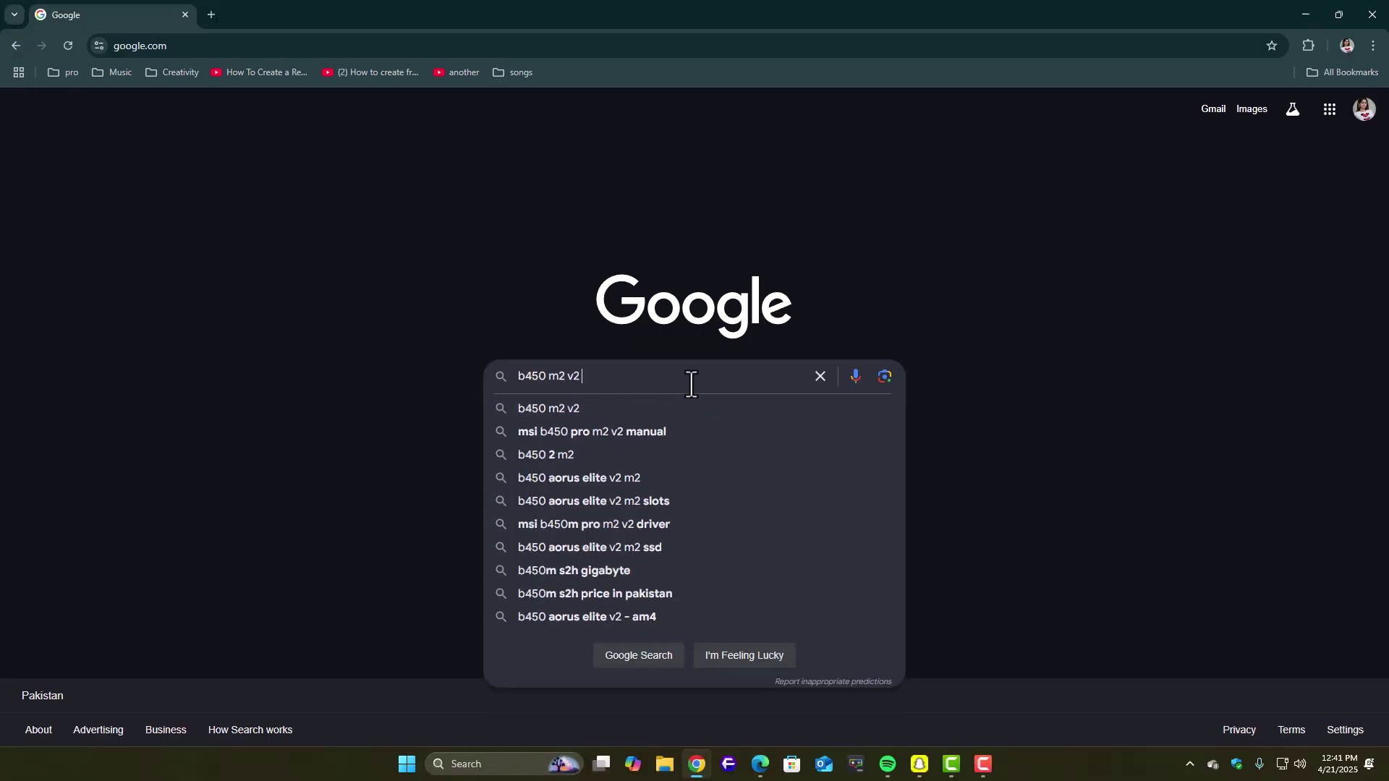
text(pro)
key(Return)
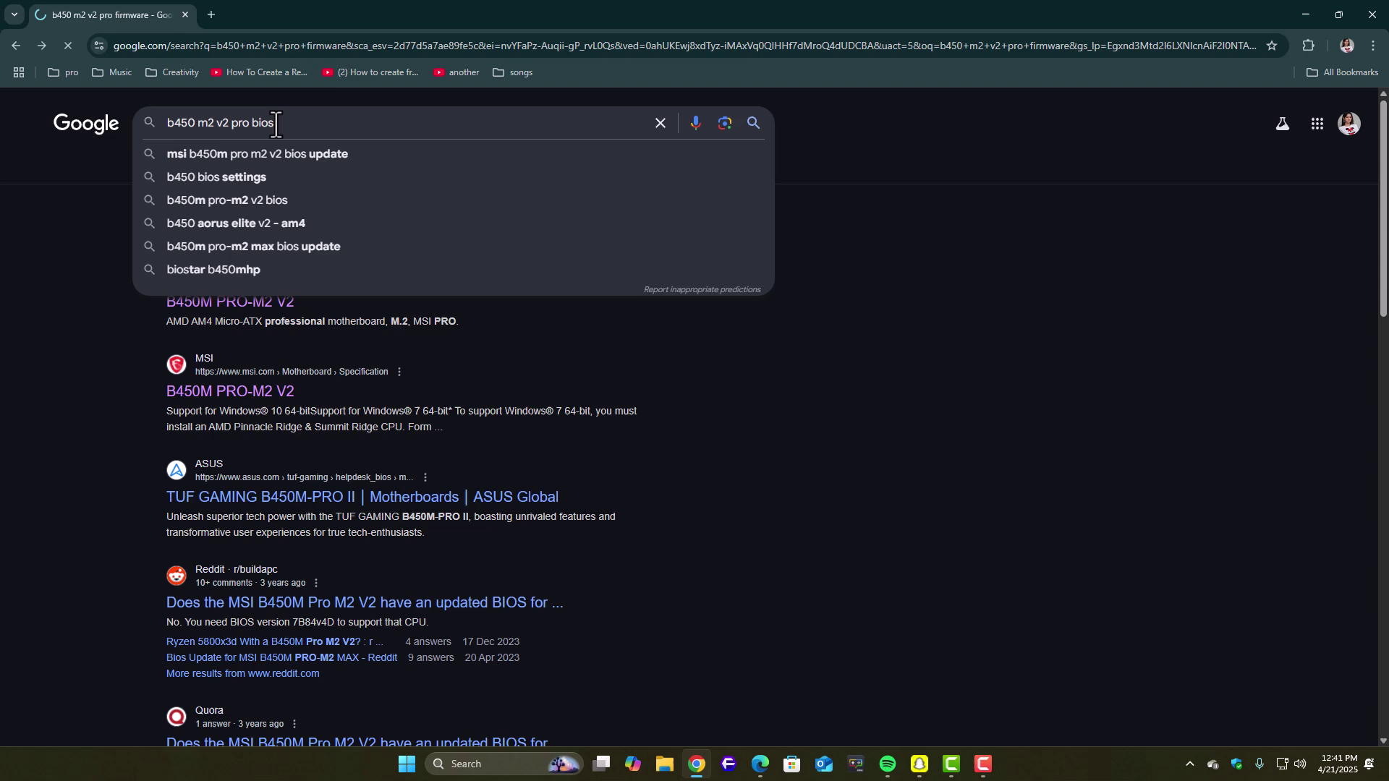
click(279, 251)
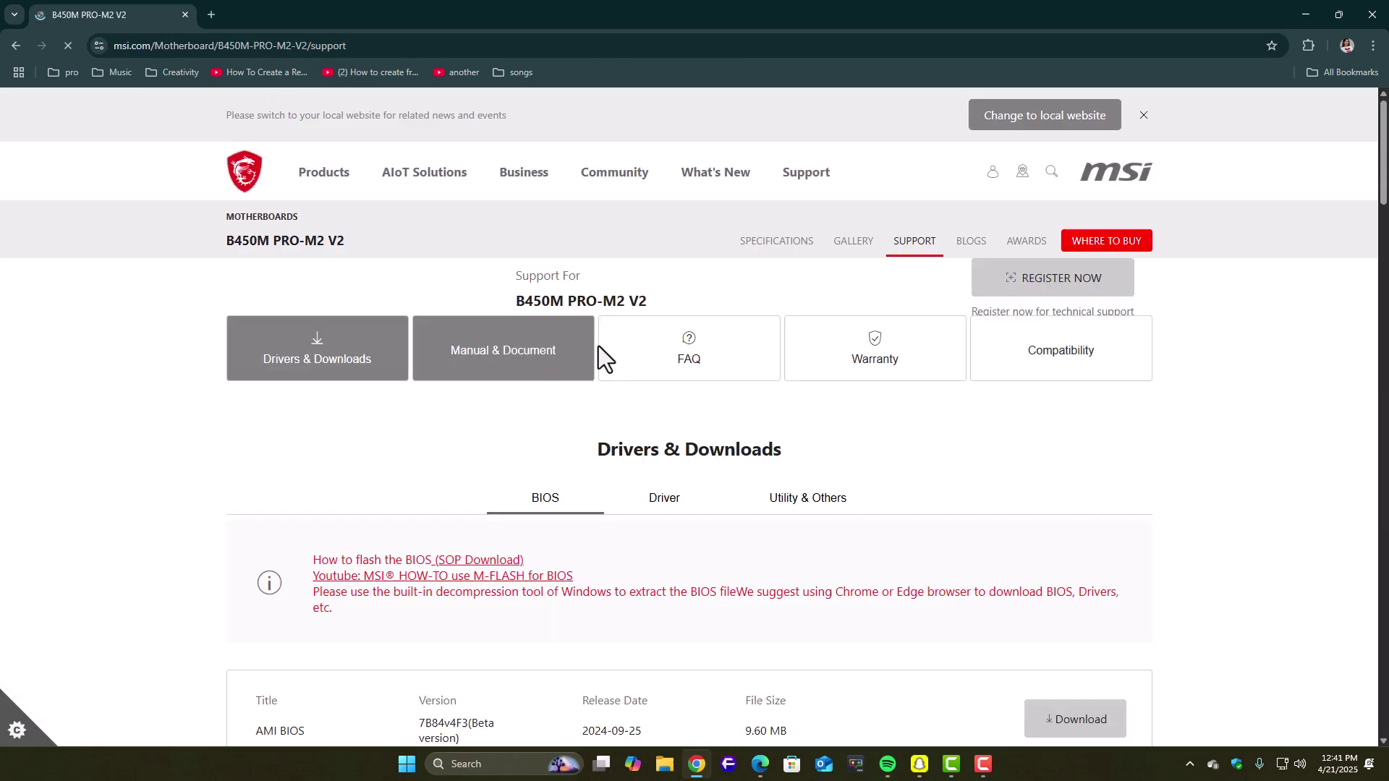
scroll(722, 363, down, 2)
scroll(754, 340, down, 2)
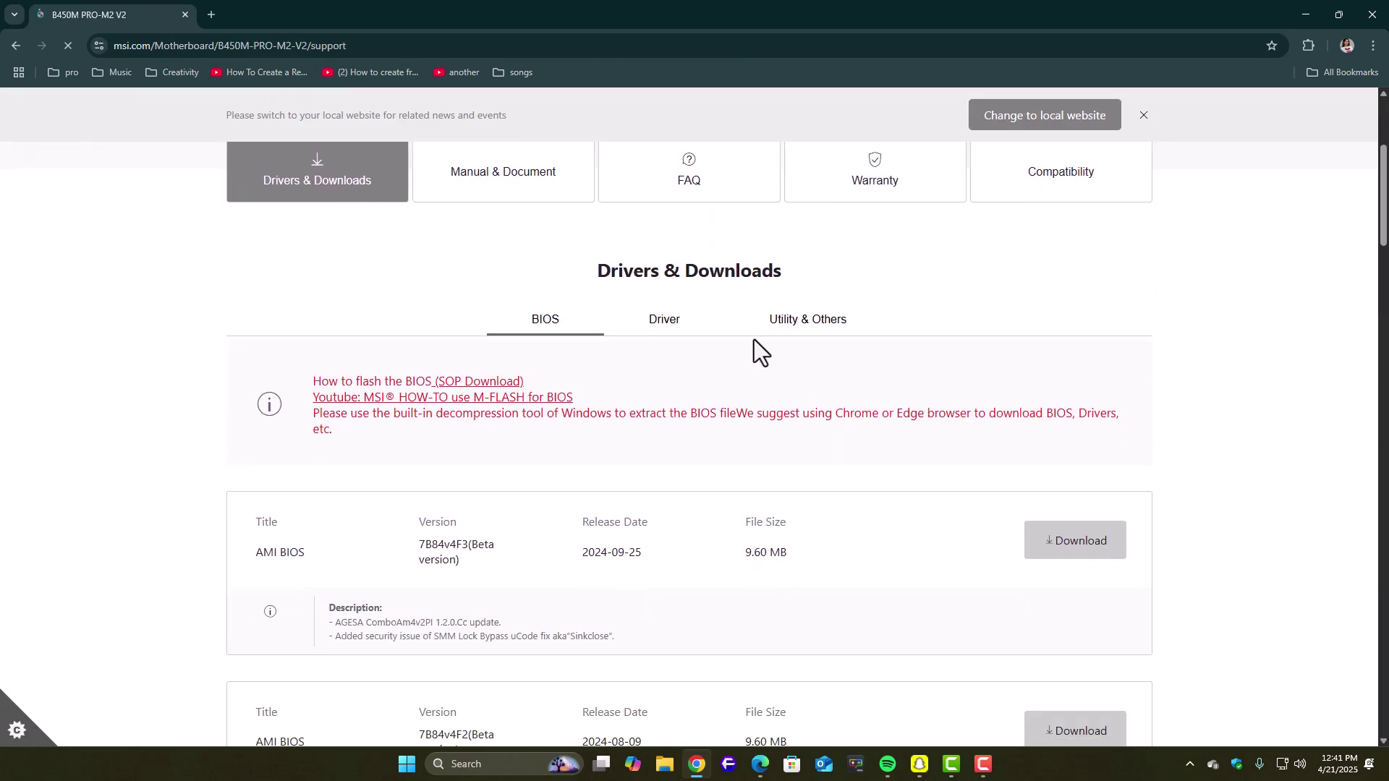
scroll(601, 398, down, 2)
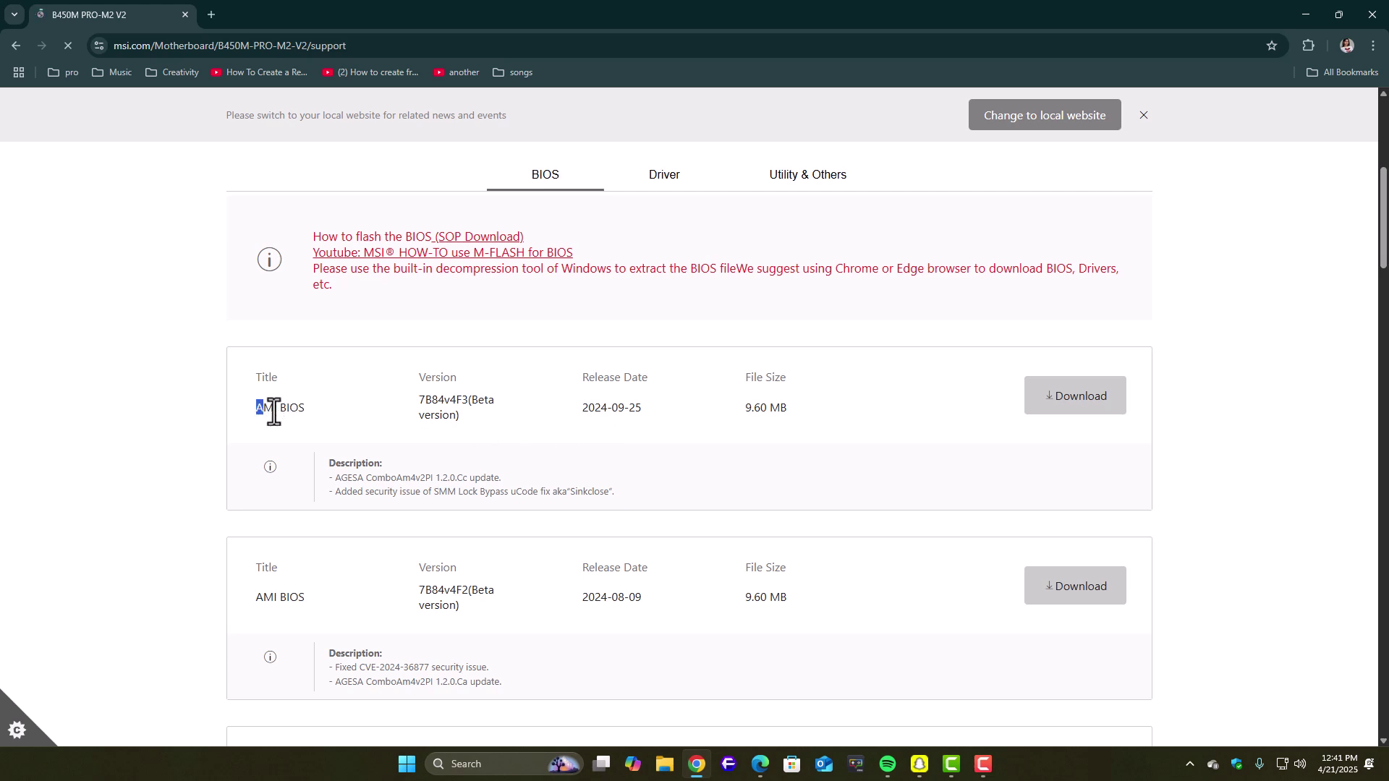
Download the newest BIOS, 7B84v4F3.zip, through IDM, then highlight the flashing instructions
drag(744, 408, 902, 432)
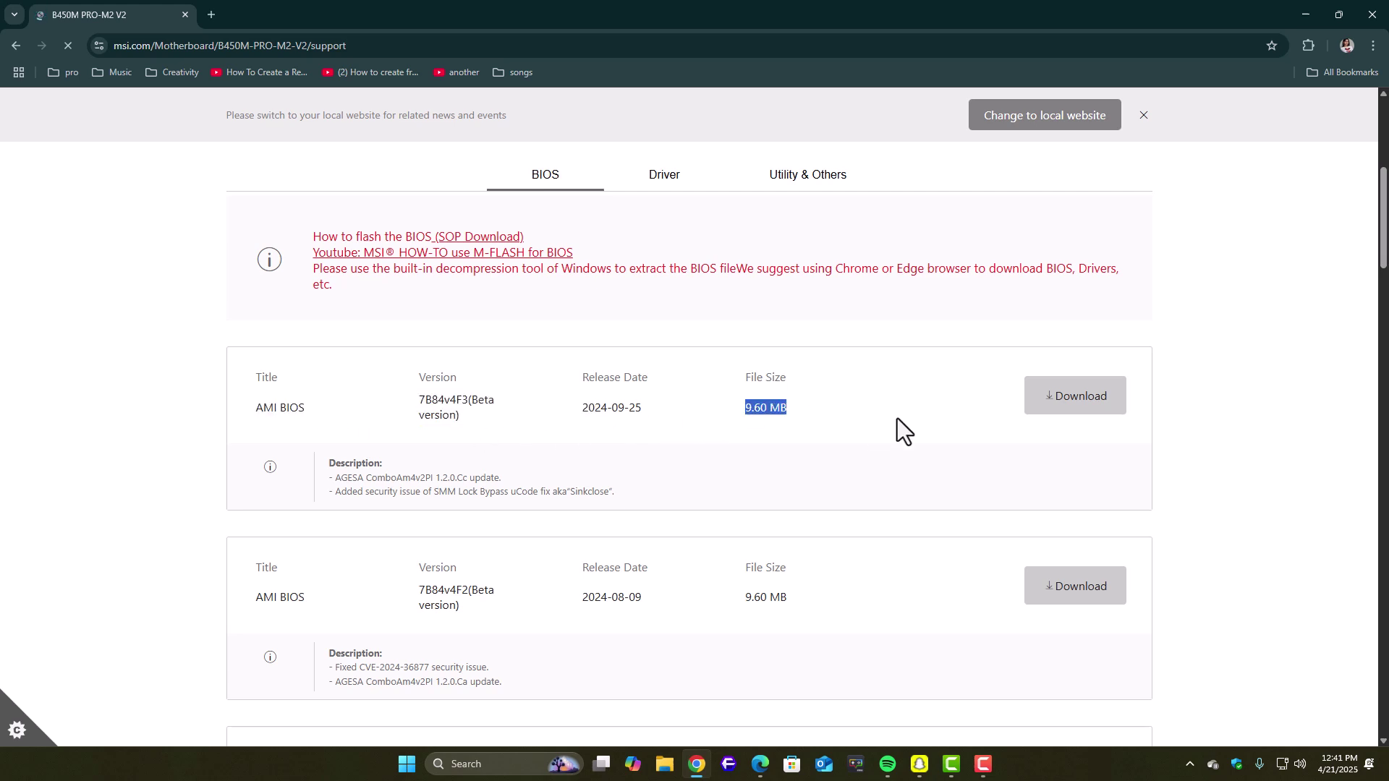
click(1053, 407)
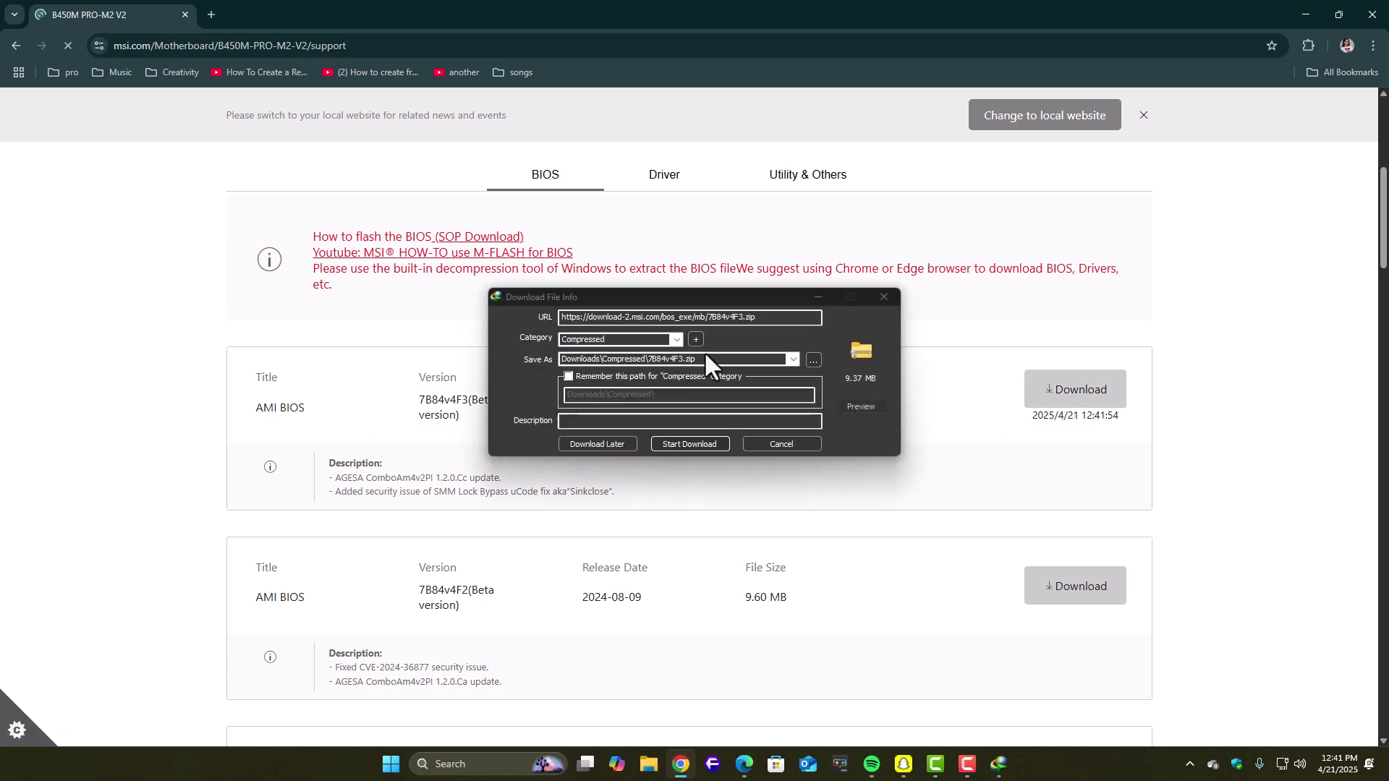
click(691, 444)
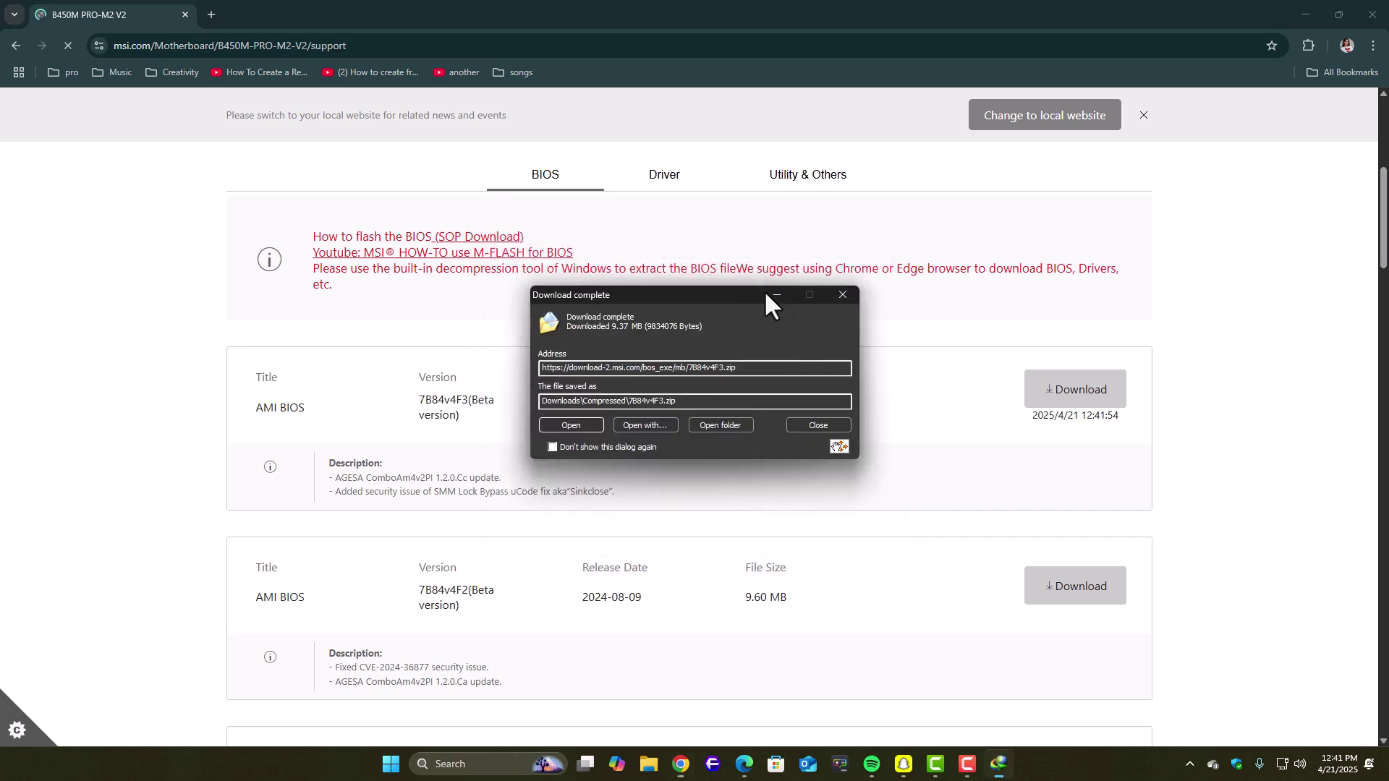
click(776, 295)
scroll(470, 445, up, 2)
drag(296, 375, 644, 445)
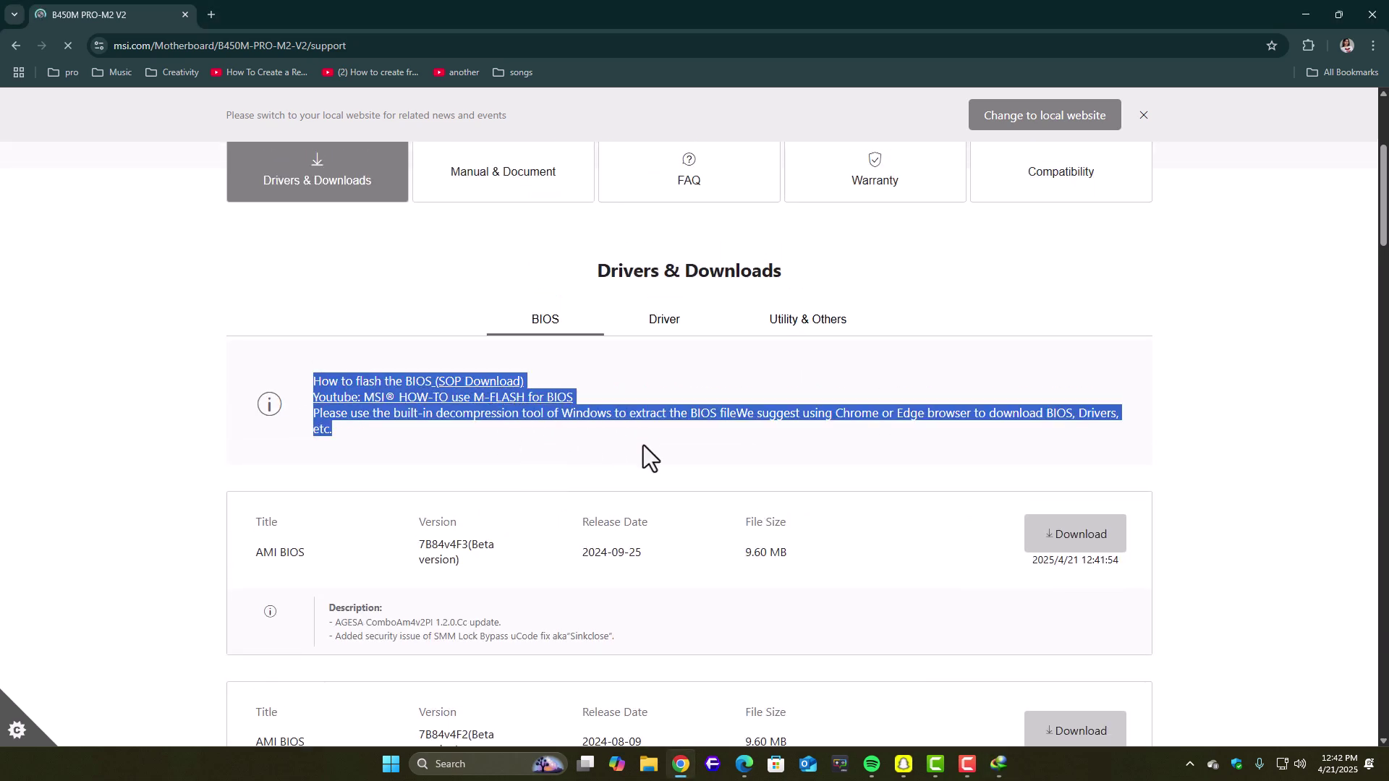
Watch the M-FLASH tutorial full screen, skipping ahead to the finished update, then close its tab
click(362, 397)
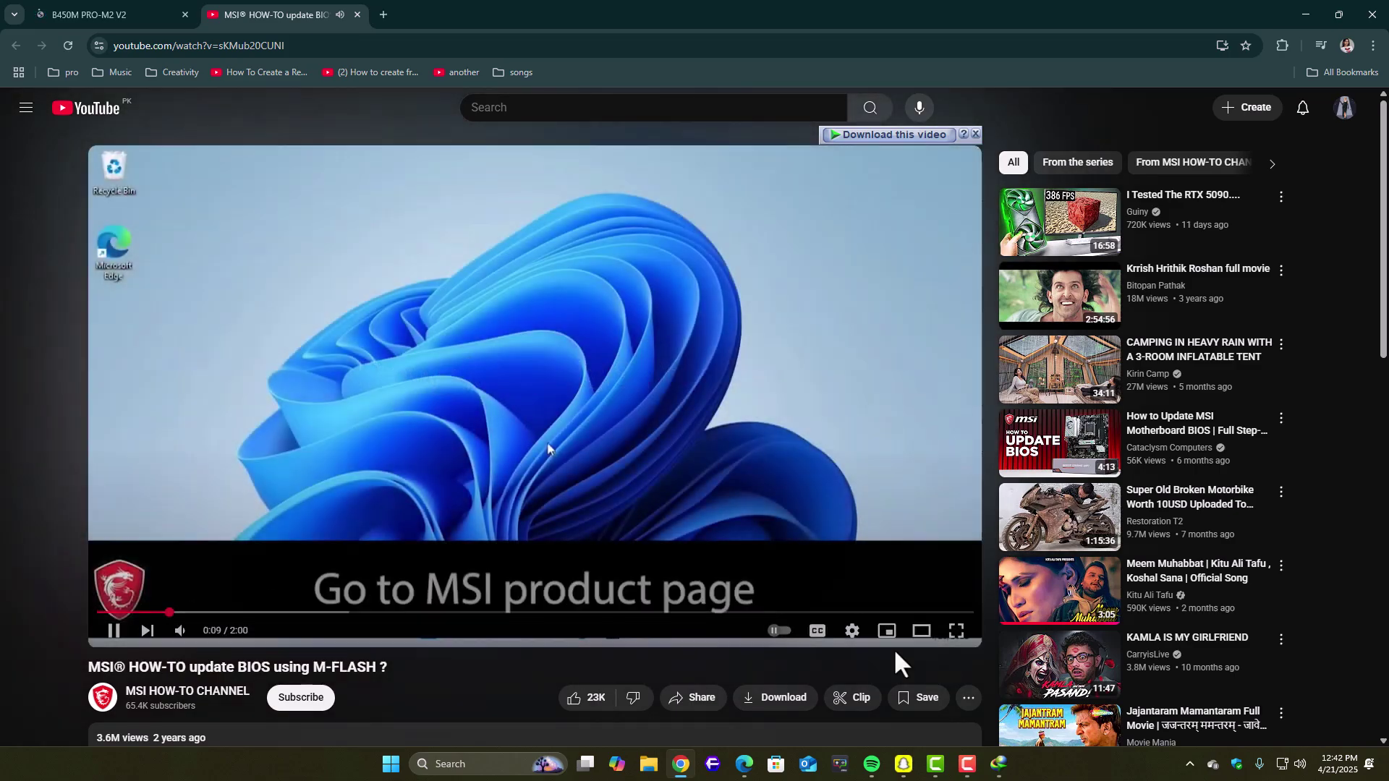
click(957, 631)
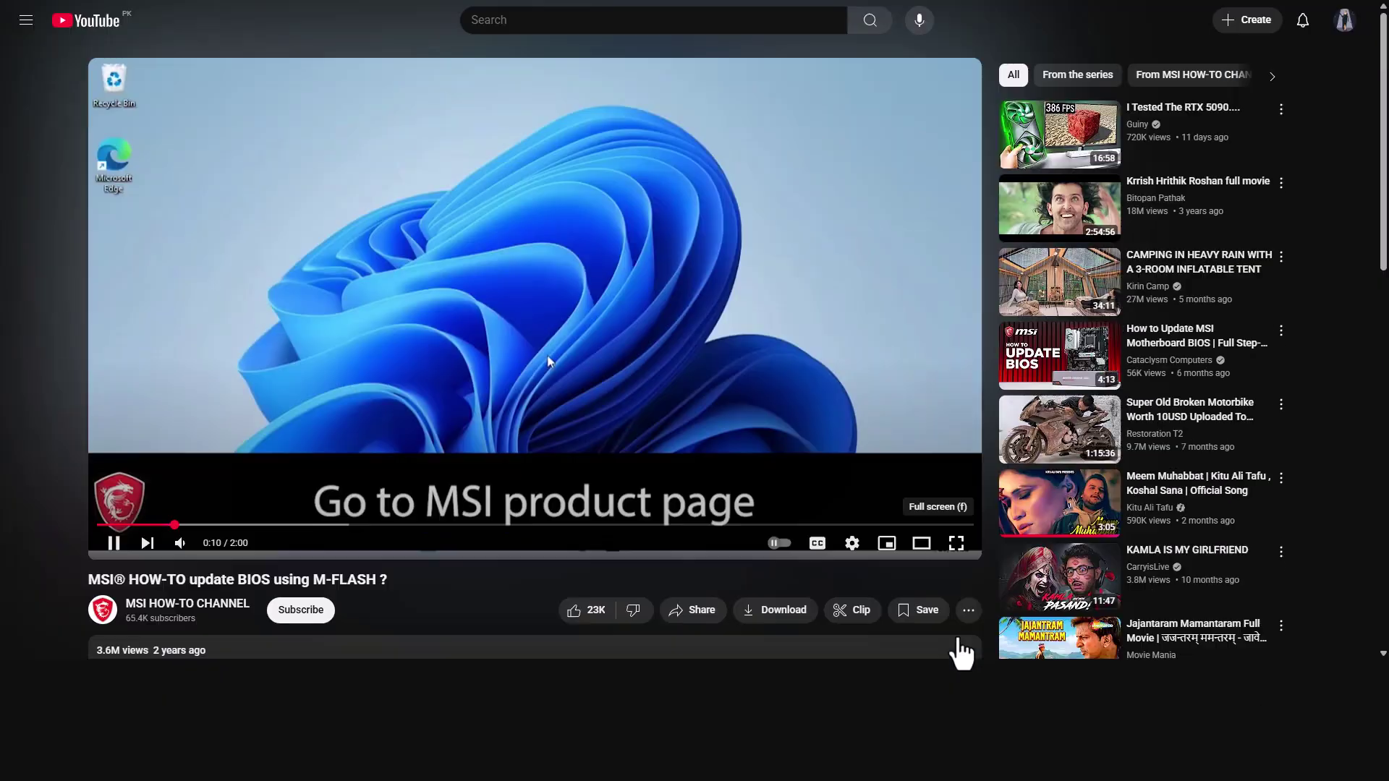
key(Right)
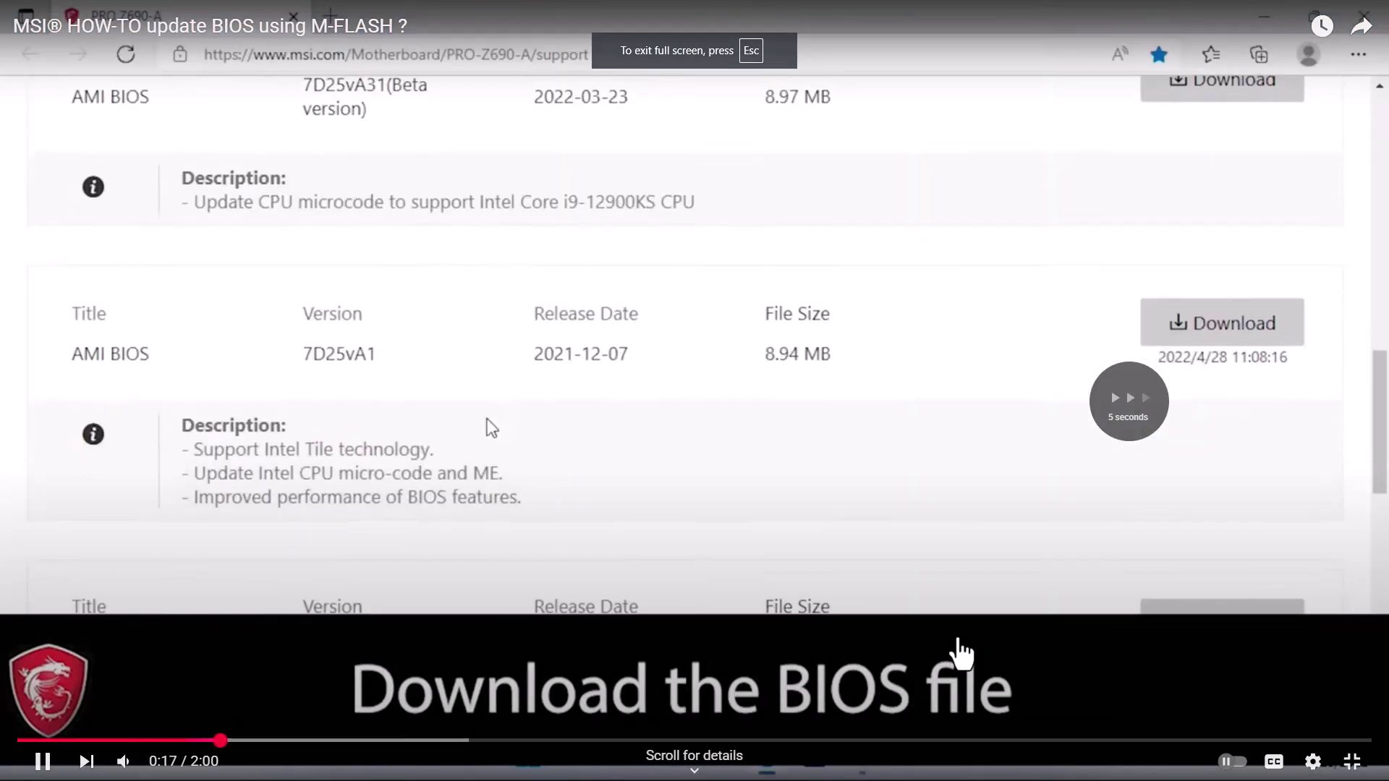
key(Right)
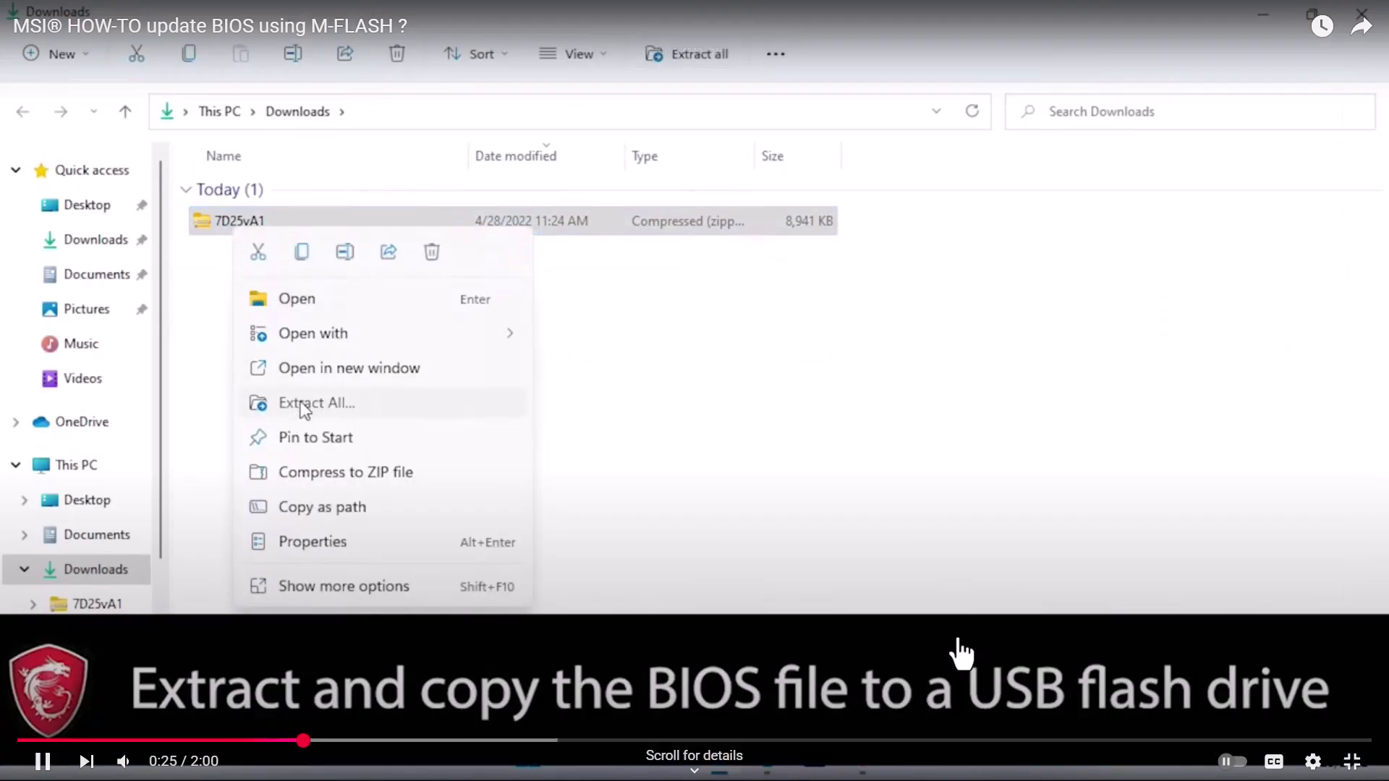
key(Right)
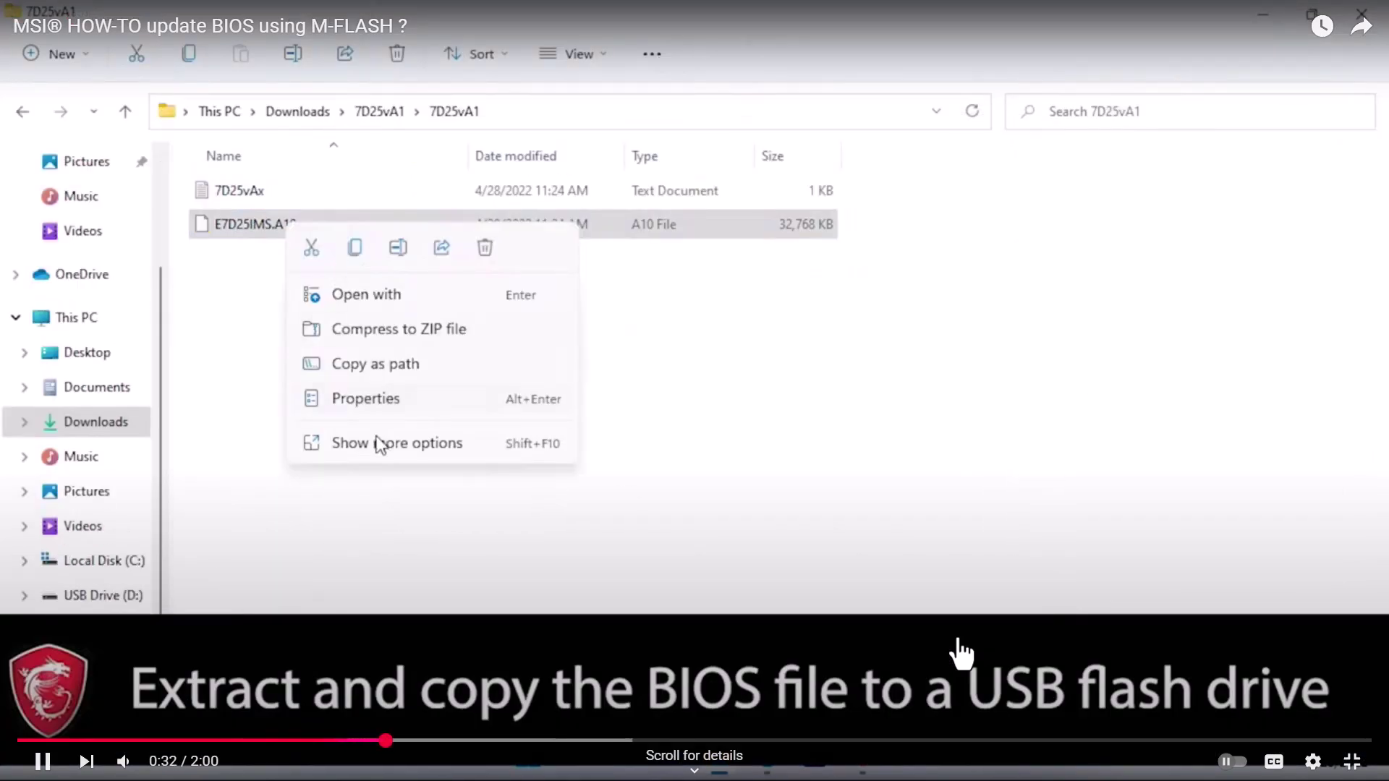
key(Right)
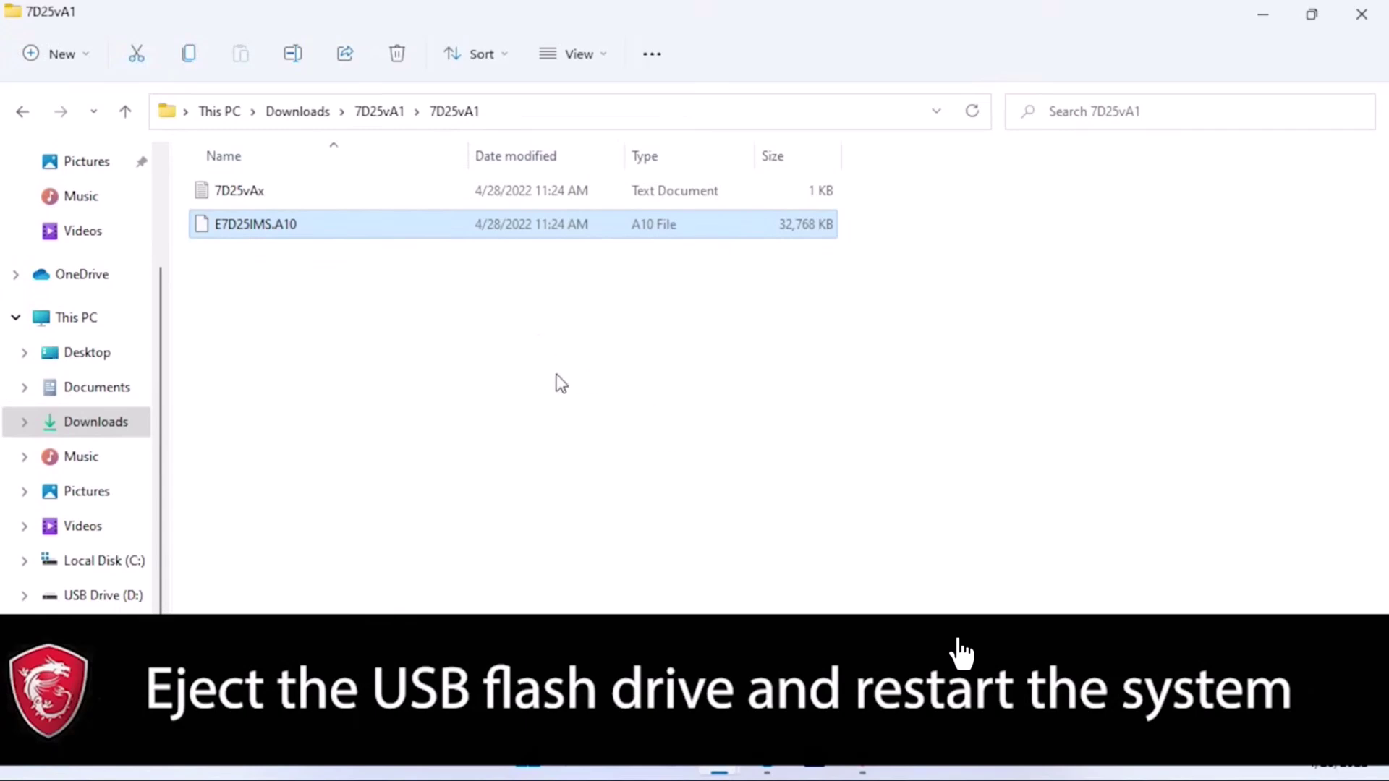
key(Right)
key(Right)
key(Right)
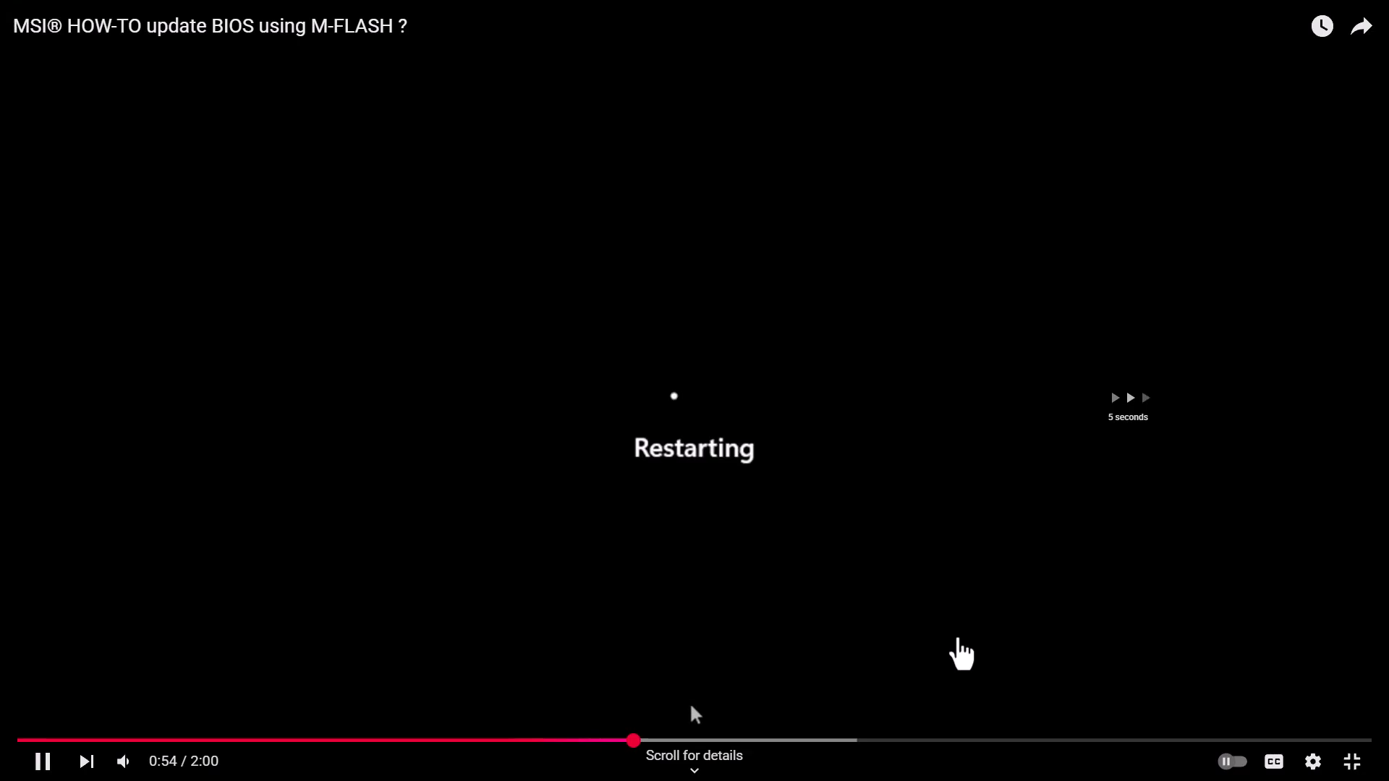
key(Right)
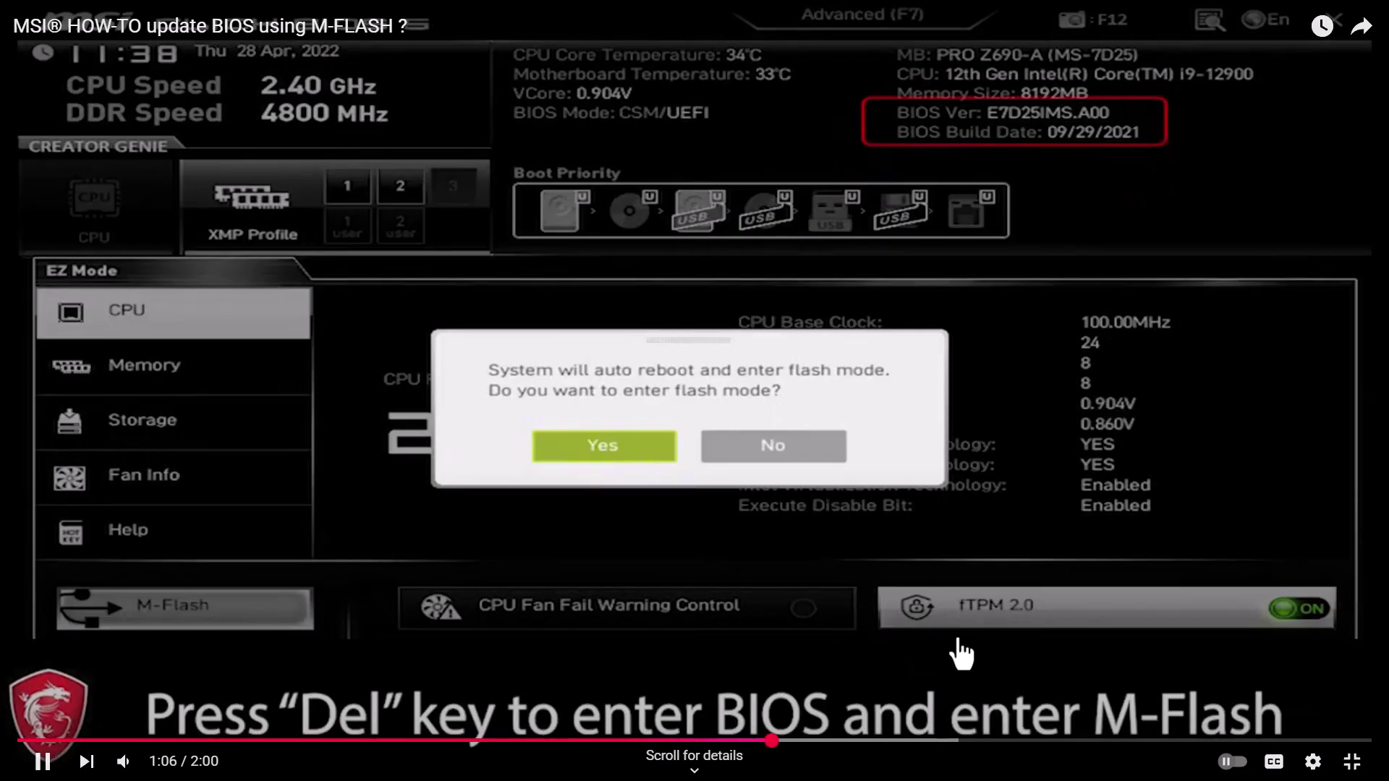
key(Right)
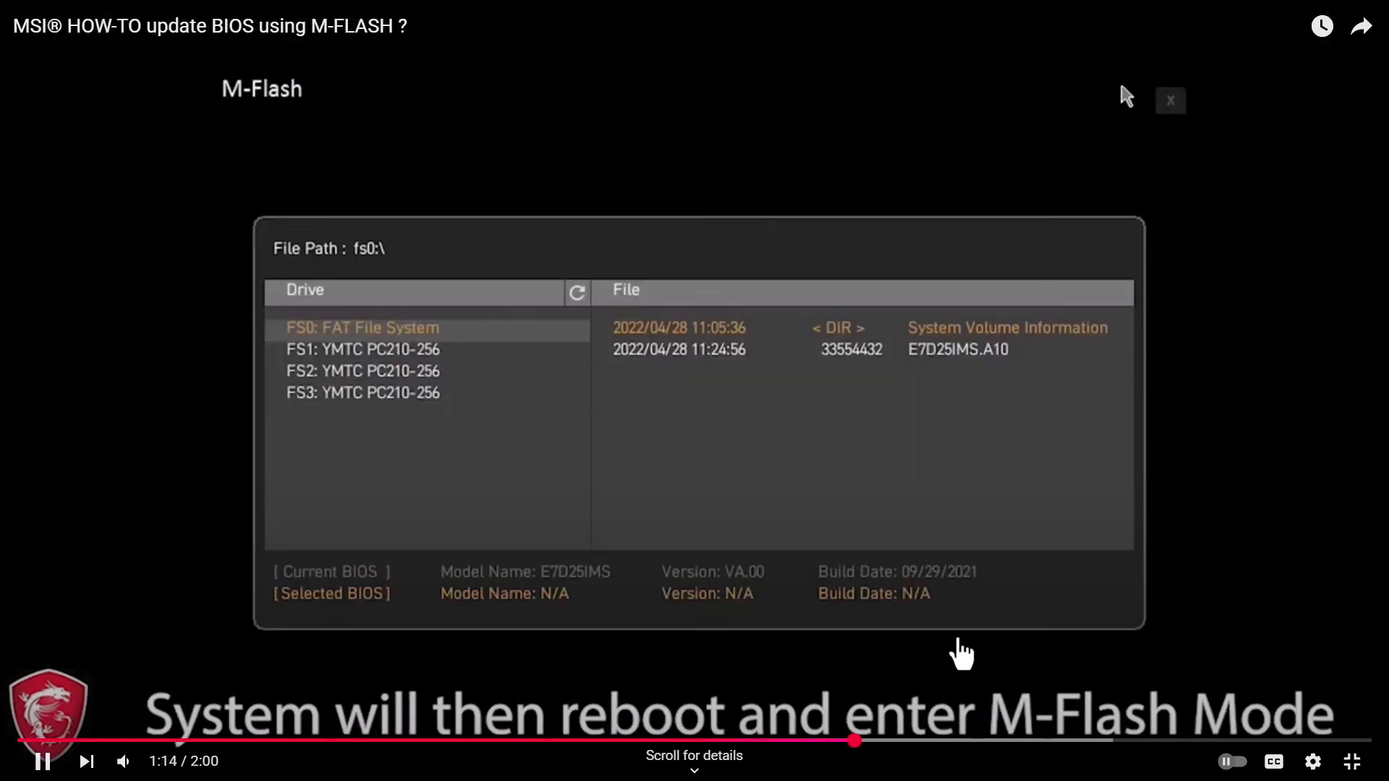
key(Right)
key(Right)
key(Right)
key(Right)
key(Right)
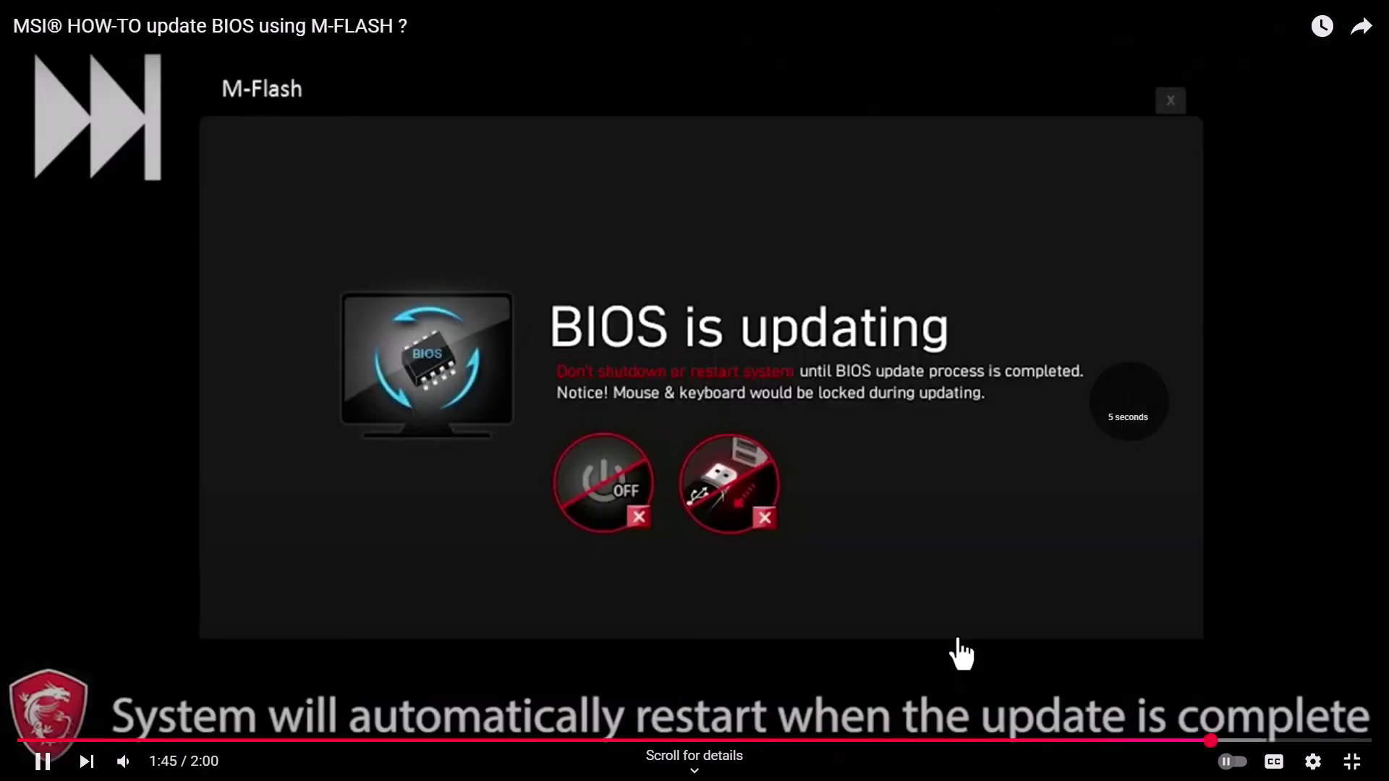
key(Right)
key(Right)
key(Escape)
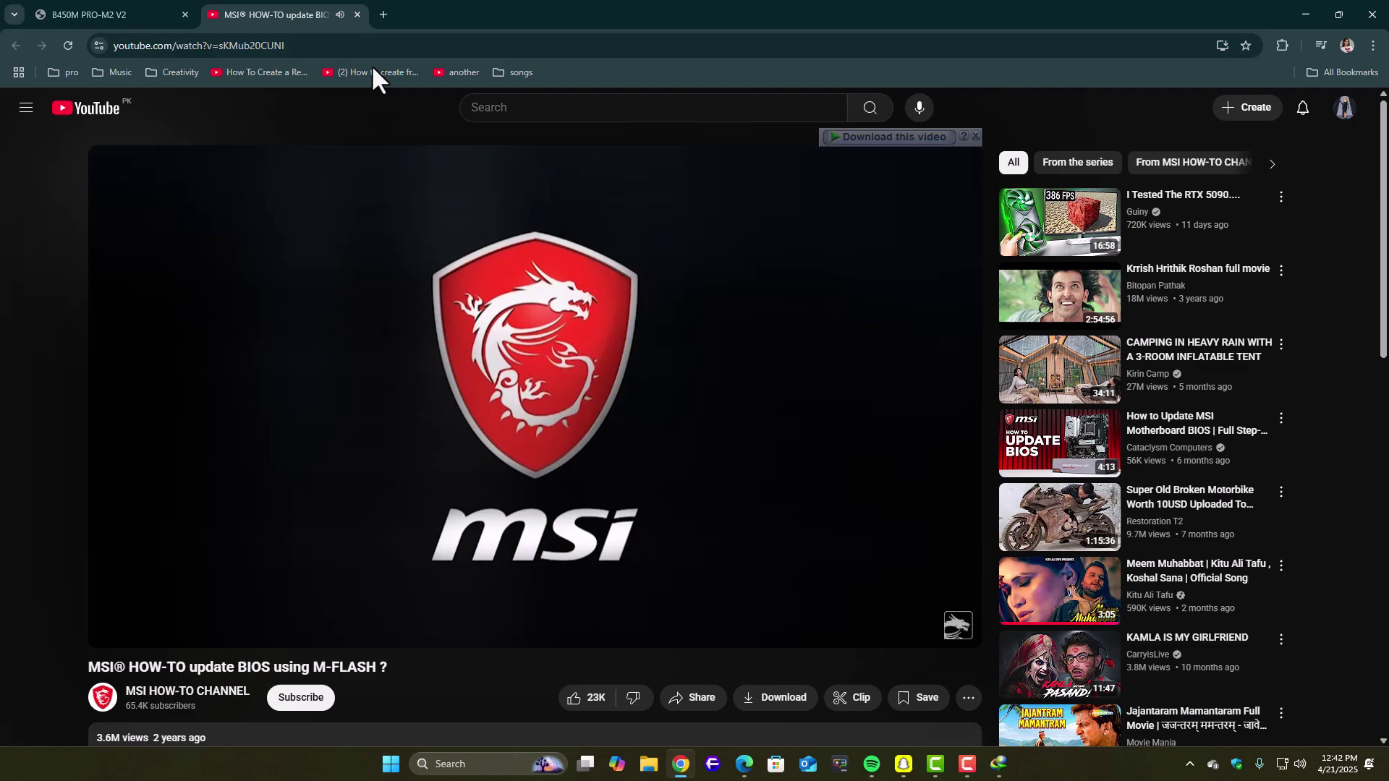
click(358, 15)
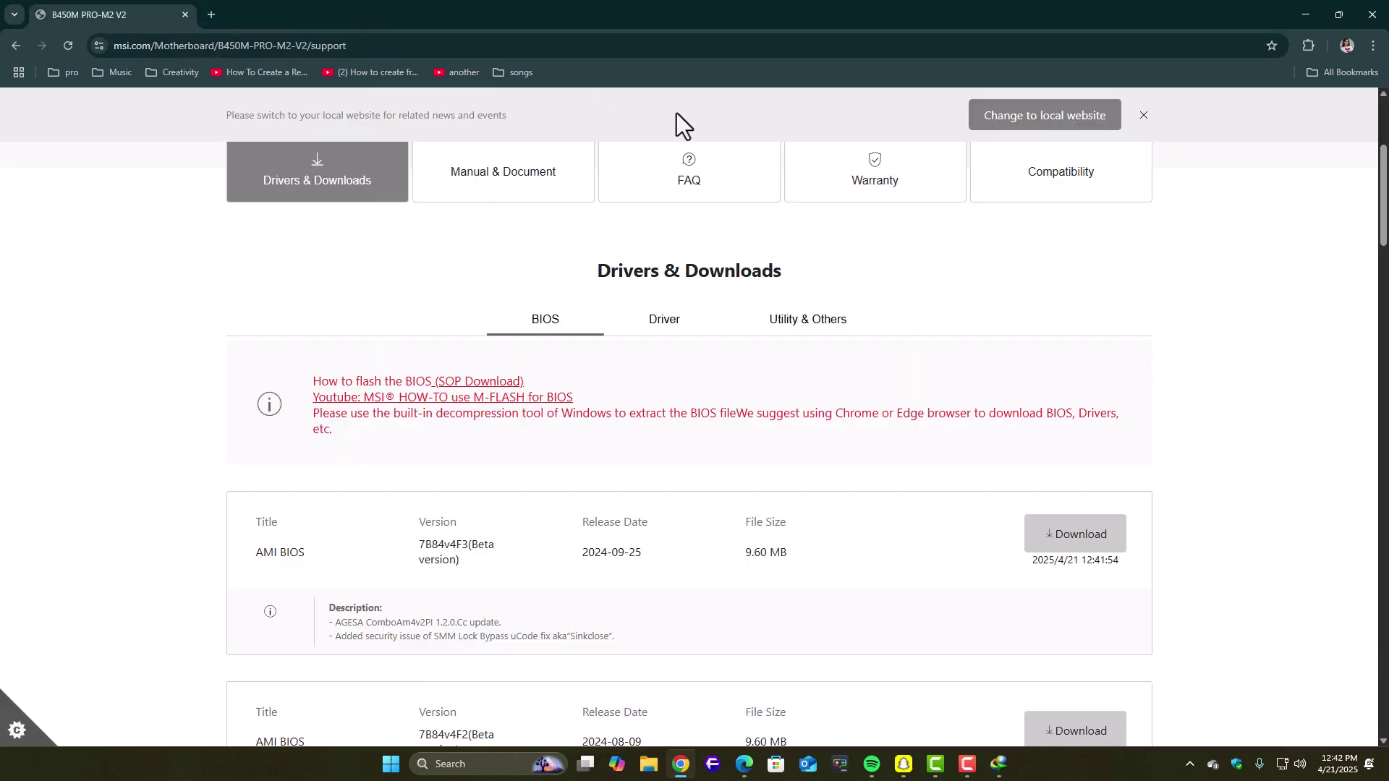